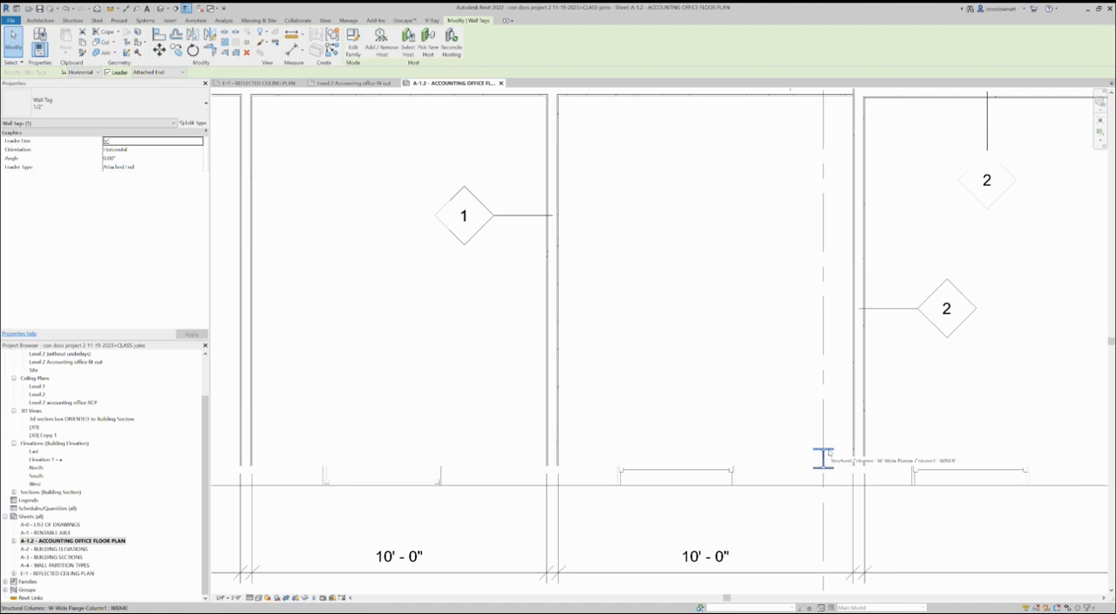
Duplicate the wall type 2 Hour Chase Wall type 6 as a new type named Furring Wall.
{"action": "scroll", "coordinate": [828, 453], "scroll_direction": "down", "scroll_amount": 4}
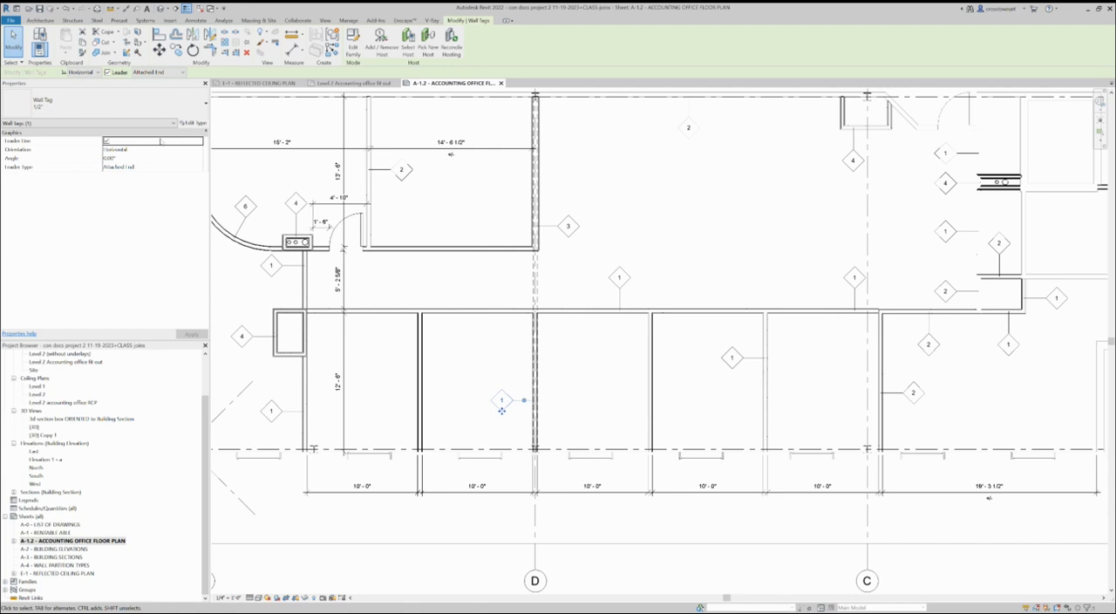
{"action": "left_click", "coordinate": [843, 223]}
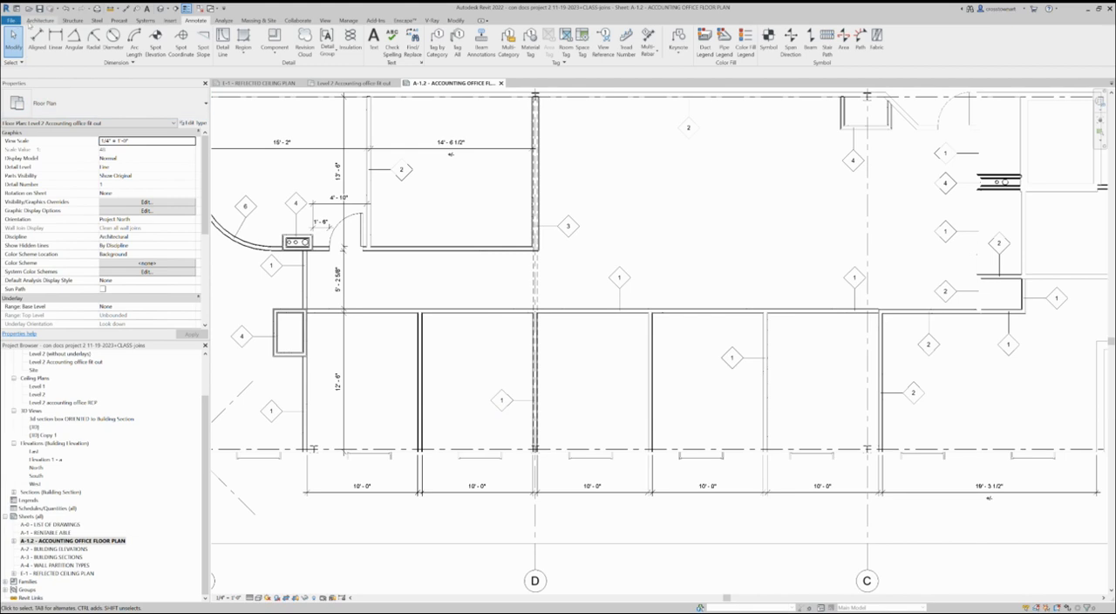
{"action": "left_click", "coordinate": [40, 19]}
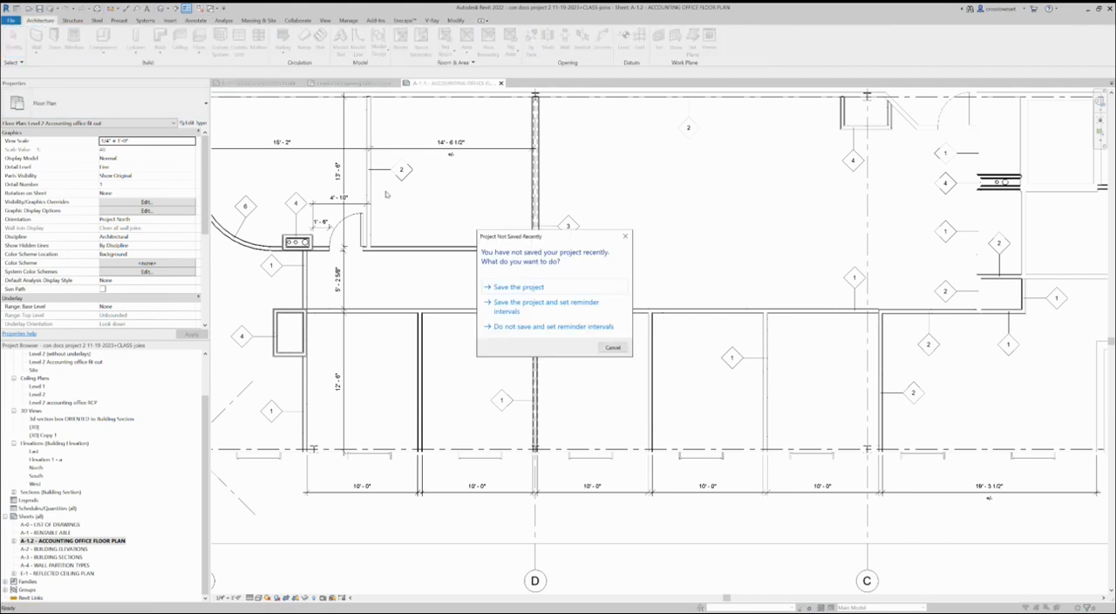
{"action": "left_click", "coordinate": [612, 349]}
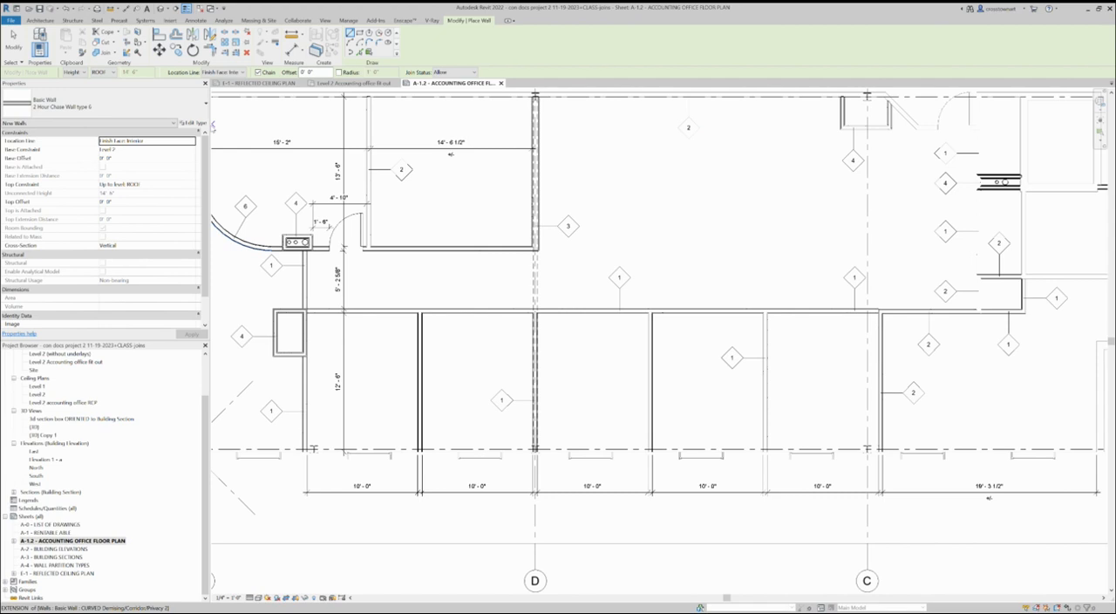
{"action": "left_click", "coordinate": [194, 123]}
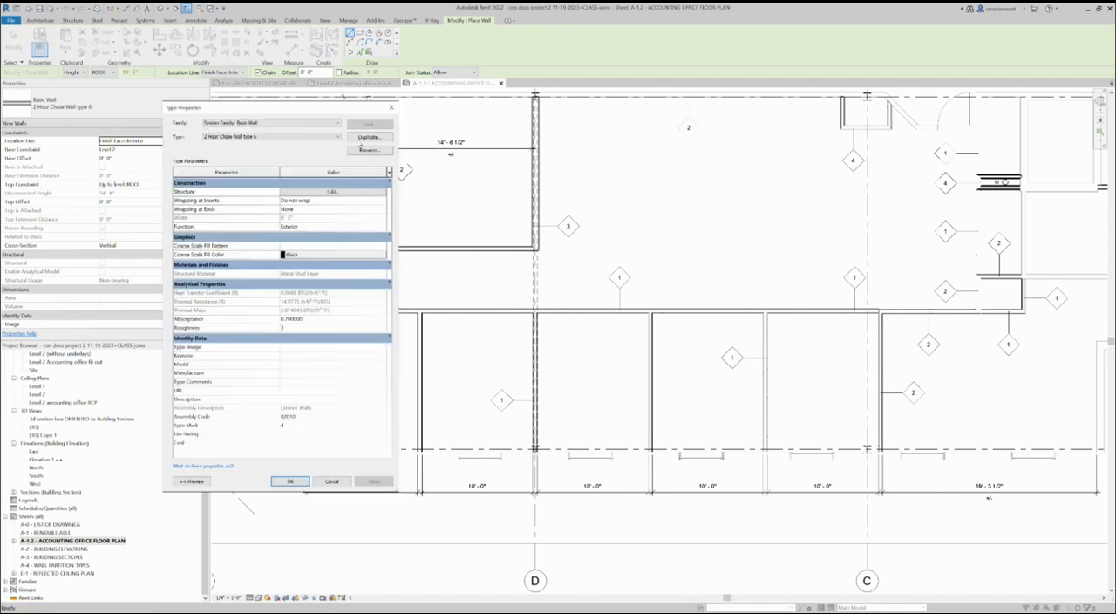
{"action": "left_click", "coordinate": [363, 137]}
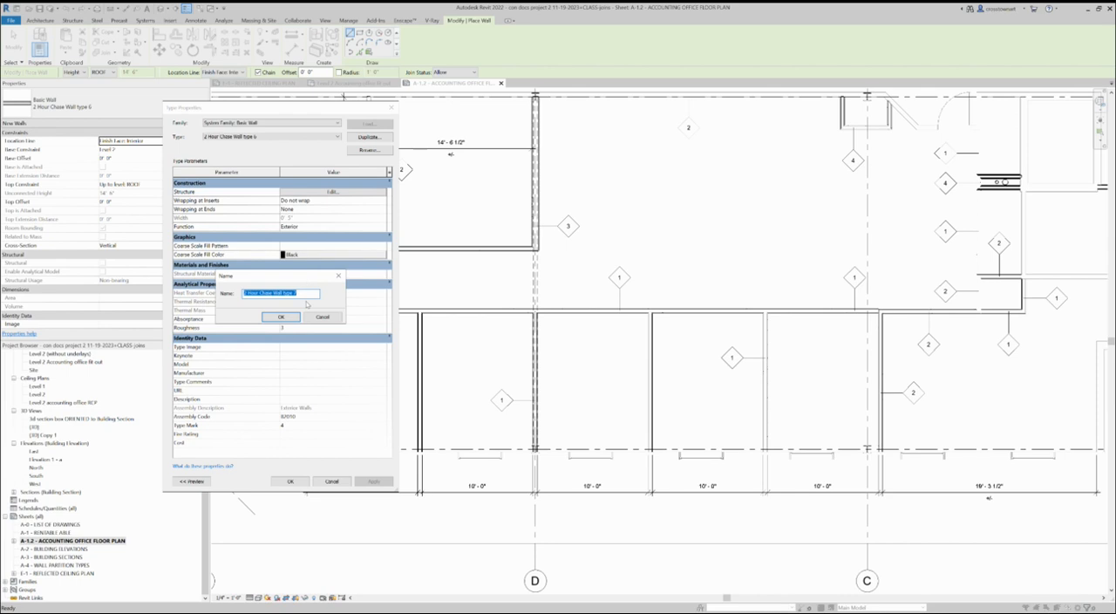
{"action": "type", "text": "8"}
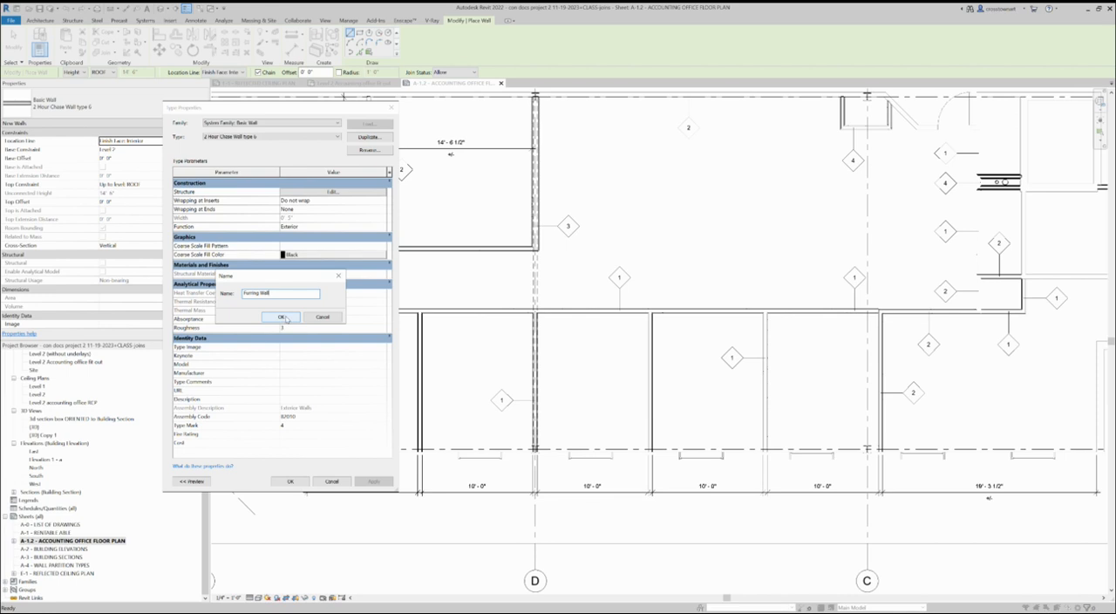
{"action": "left_click", "coordinate": [283, 318]}
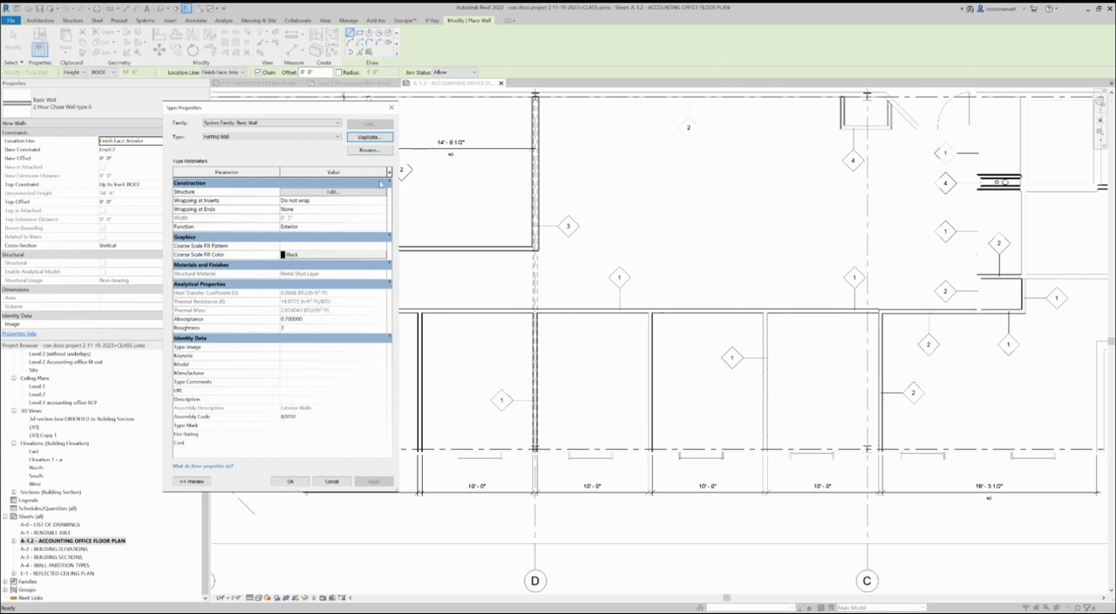
Remove both exterior-side gypsum layers and one interior-side gypsum layer from the Furring Wall structure and accept the type.
{"action": "left_click", "coordinate": [351, 191]}
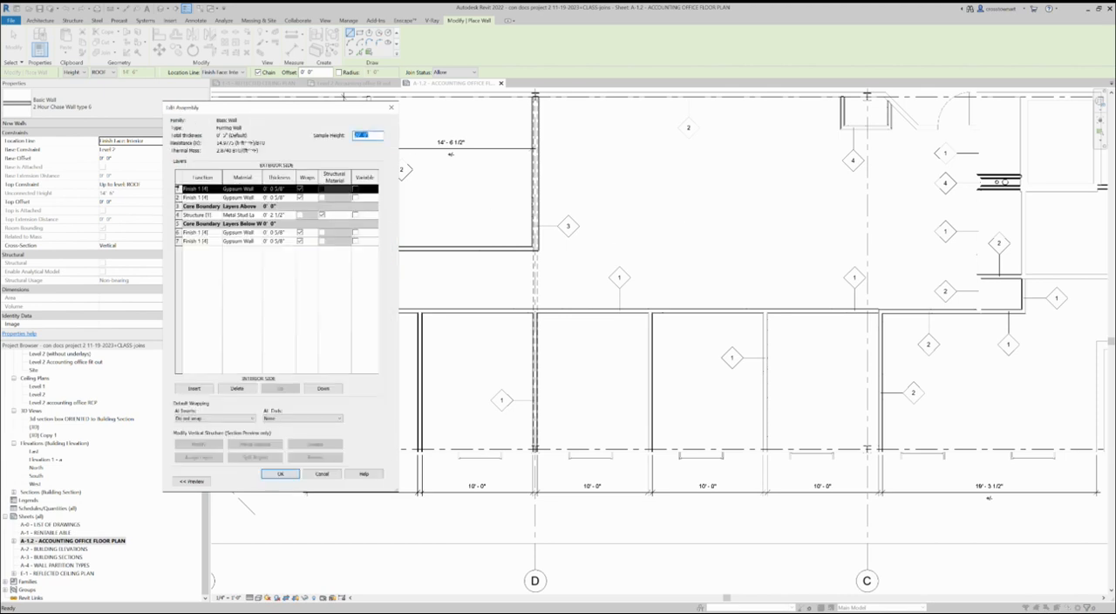
{"action": "left_click", "coordinate": [178, 189]}
{"action": "left_click", "coordinate": [236, 388]}
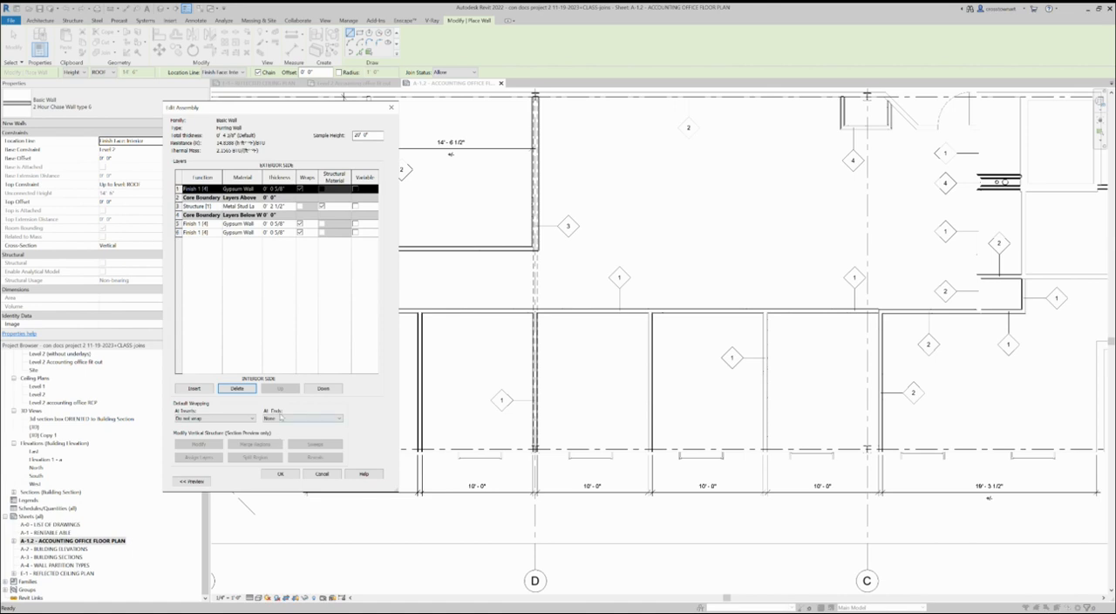
{"action": "left_click", "coordinate": [236, 388]}
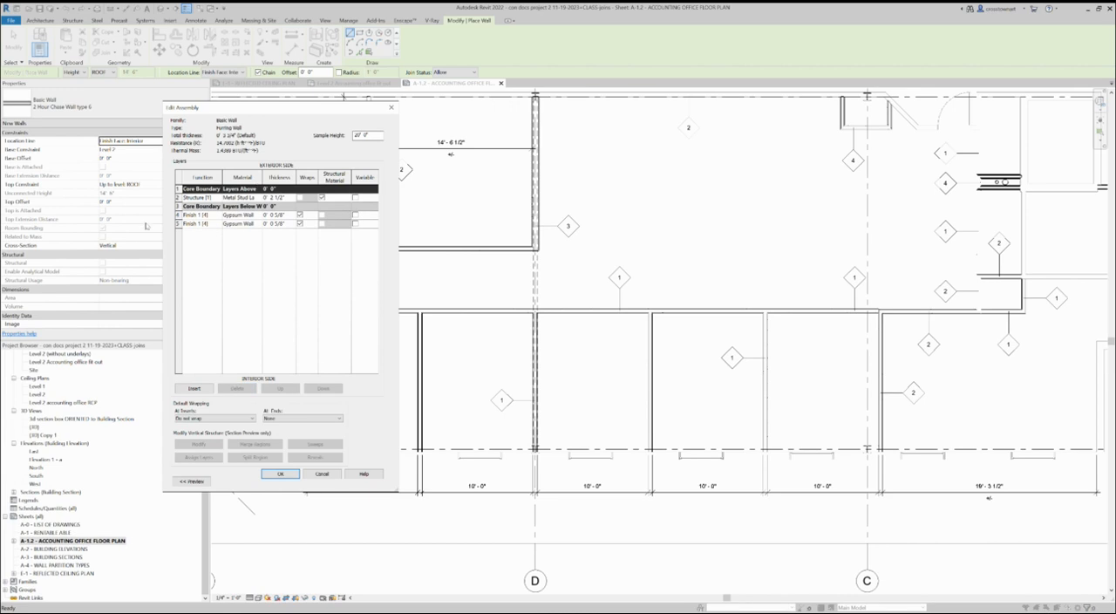
{"action": "left_click", "coordinate": [179, 224]}
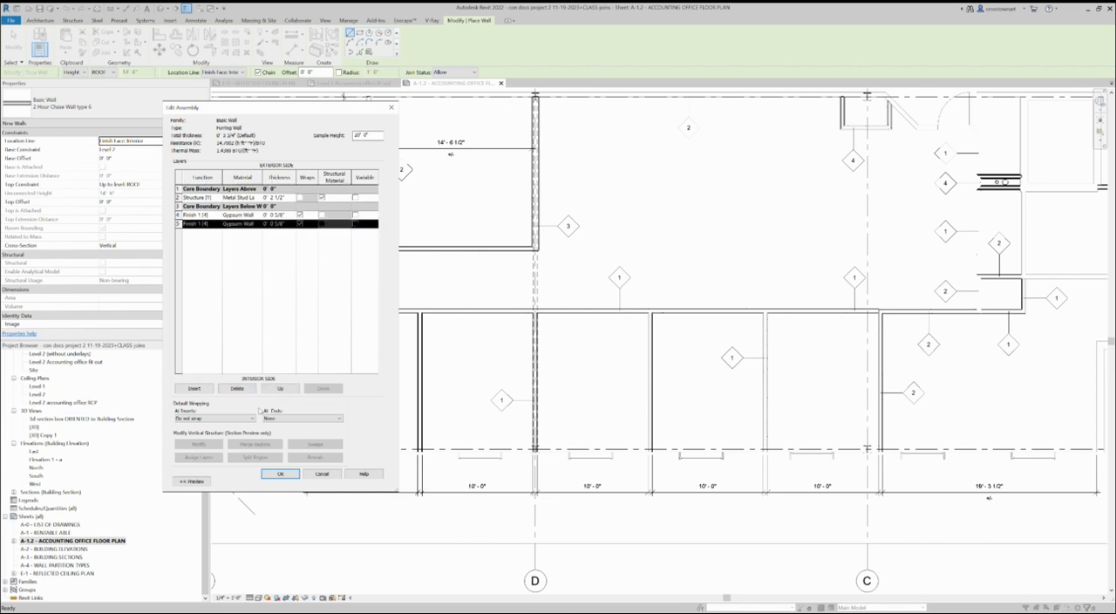
{"action": "left_click", "coordinate": [236, 387]}
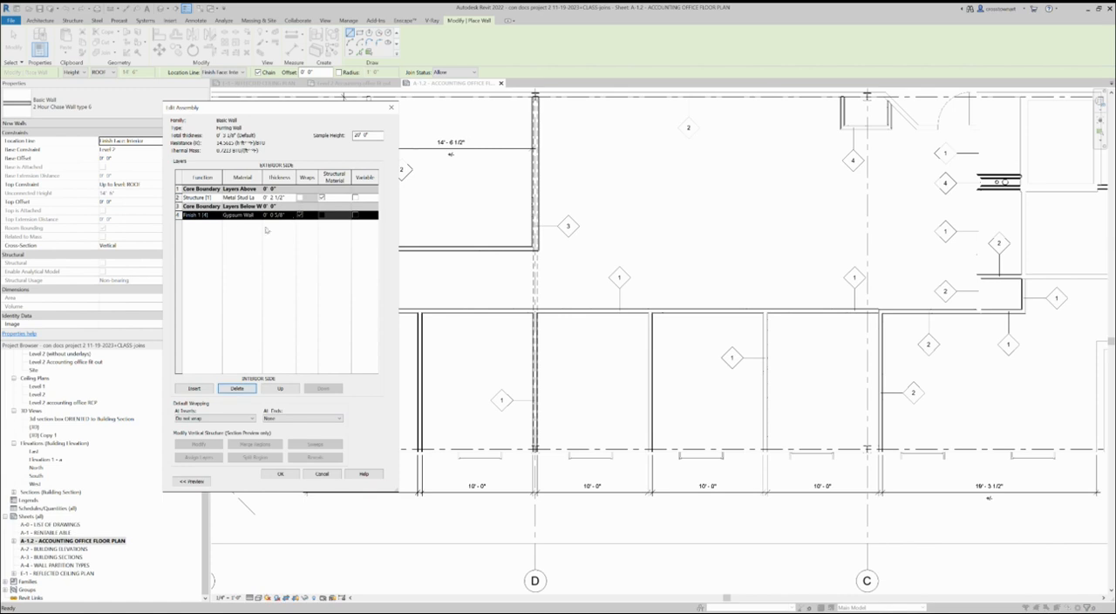
{"action": "left_click", "coordinate": [292, 474]}
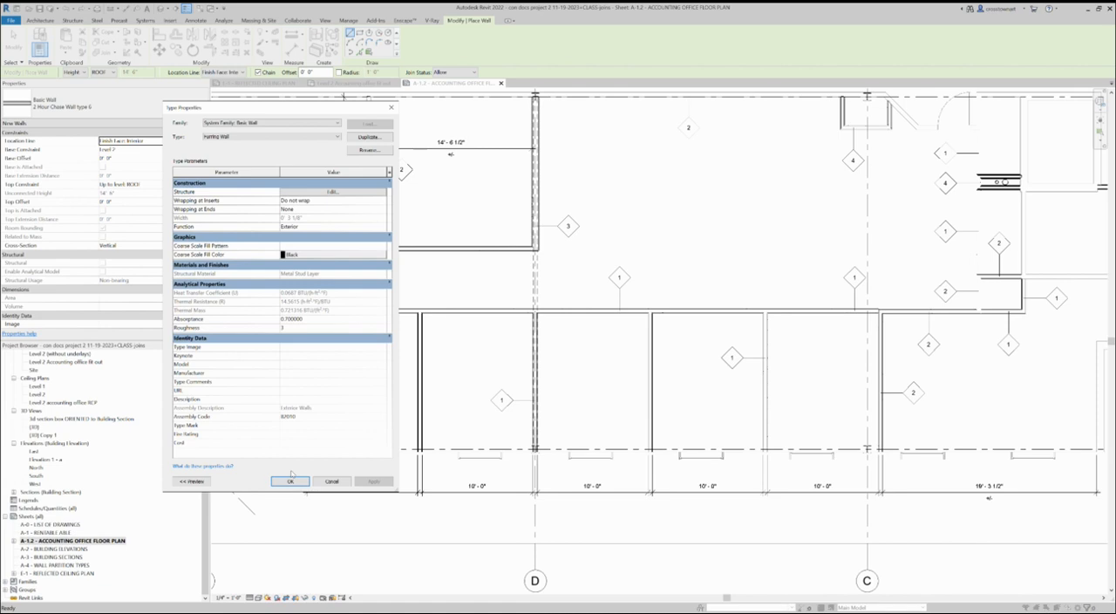
{"action": "left_click", "coordinate": [291, 480]}
Draw two Furring Wall segments boxing in the column at the lower corner of the leftmost 10' office.
{"action": "scroll", "coordinate": [333, 455], "scroll_direction": "up", "scroll_amount": 2}
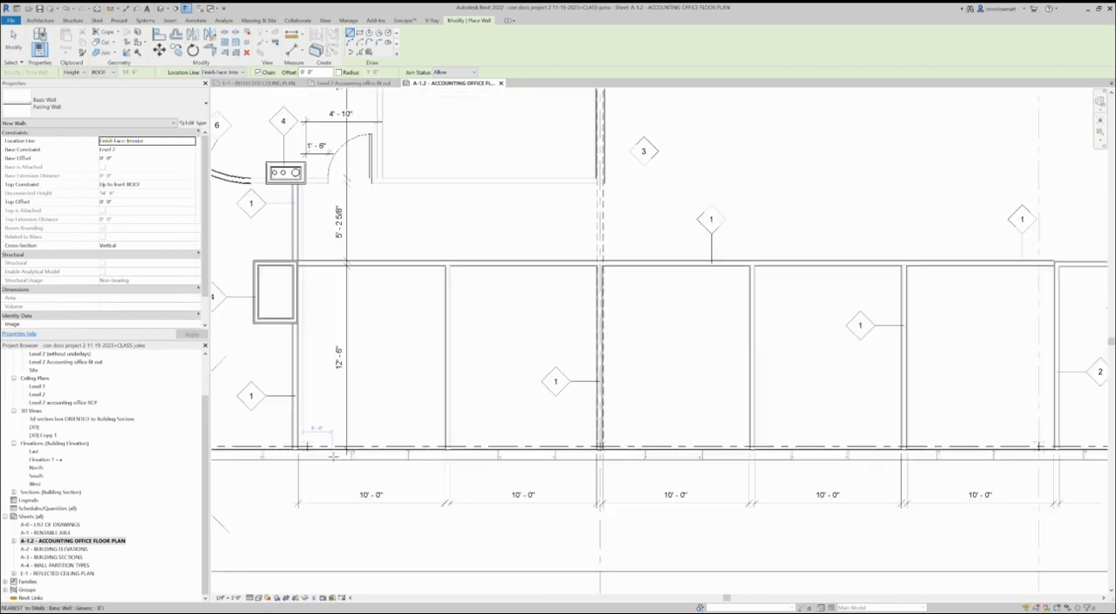
{"action": "scroll", "coordinate": [331, 455], "scroll_direction": "up", "scroll_amount": 1}
{"action": "left_click", "coordinate": [294, 427]}
{"action": "scroll", "coordinate": [318, 430], "scroll_direction": "up", "scroll_amount": 2}
{"action": "key", "text": "Escape"}
{"action": "left_click", "coordinate": [316, 459]}
{"action": "left_click", "coordinate": [316, 434]}
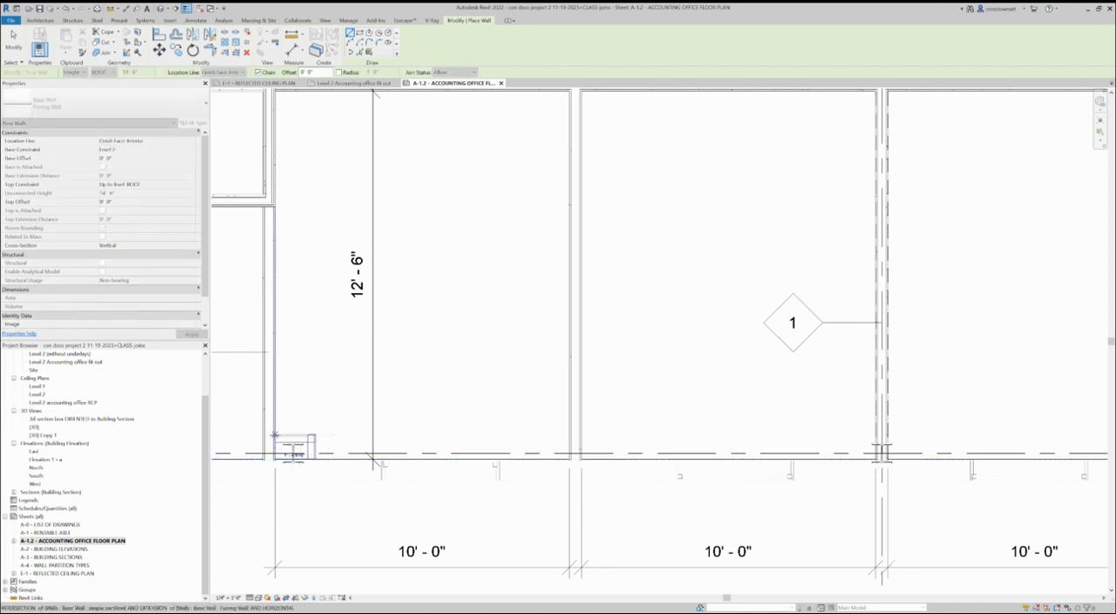
{"action": "left_click", "coordinate": [274, 434]}
{"action": "scroll", "coordinate": [286, 466], "scroll_direction": "up", "scroll_amount": 1}
{"action": "key", "text": "Escape"}
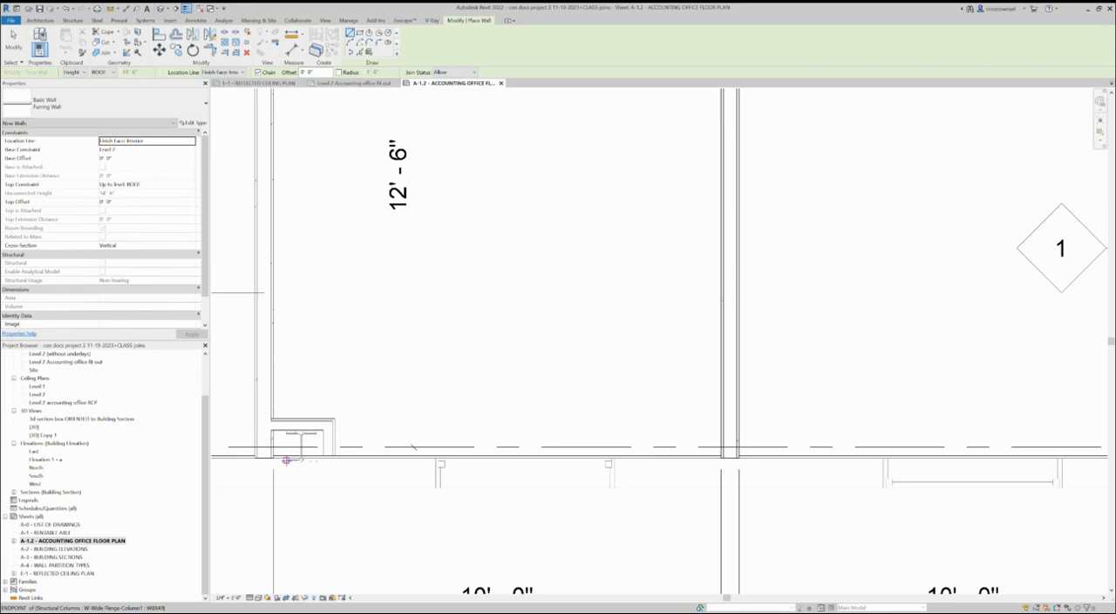
{"action": "scroll", "coordinate": [404, 460], "scroll_direction": "down", "scroll_amount": 3}
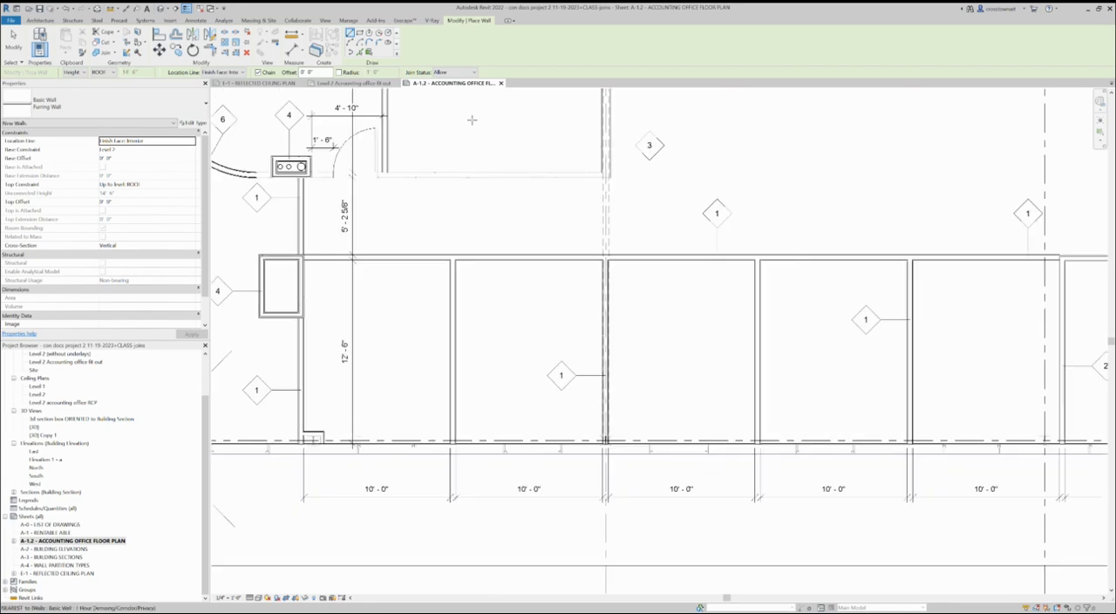
{"action": "left_click", "coordinate": [13, 40]}
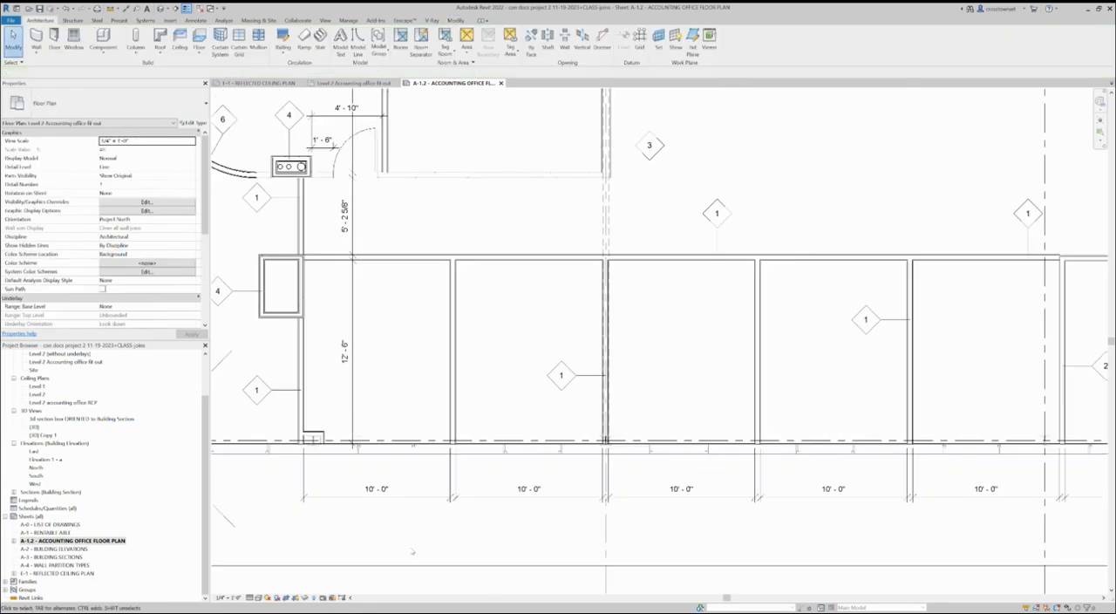
Set both furring walls around the leftmost office's column to an unconnected top with a 10' height.
{"action": "scroll", "coordinate": [305, 454], "scroll_direction": "up", "scroll_amount": 3}
{"action": "left_click", "coordinate": [326, 411]}
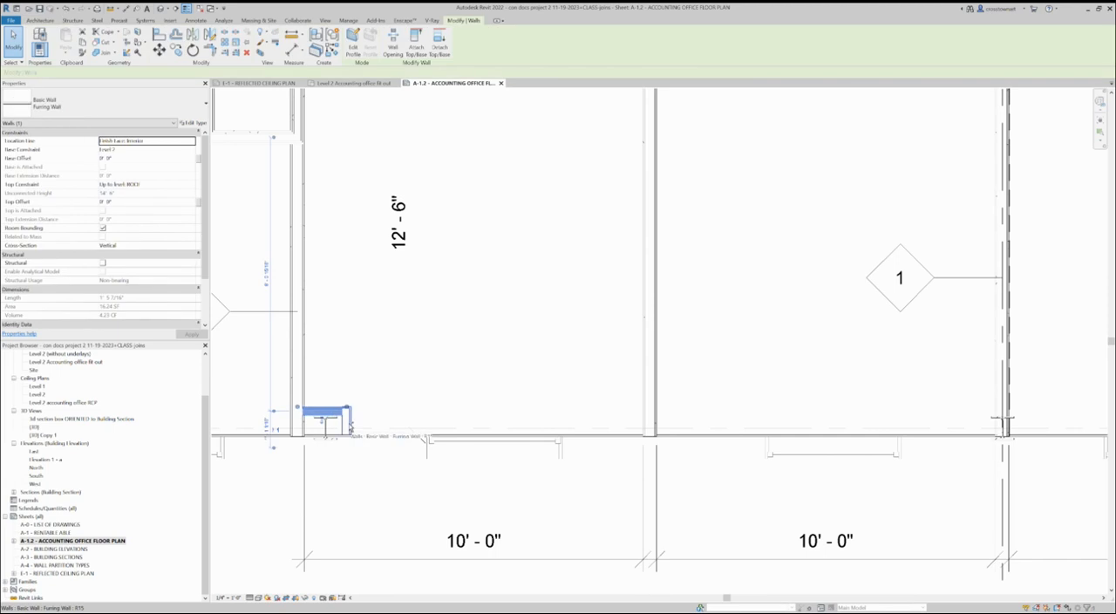
{"action": "left_click", "coordinate": [349, 425], "text": "ctrl"}
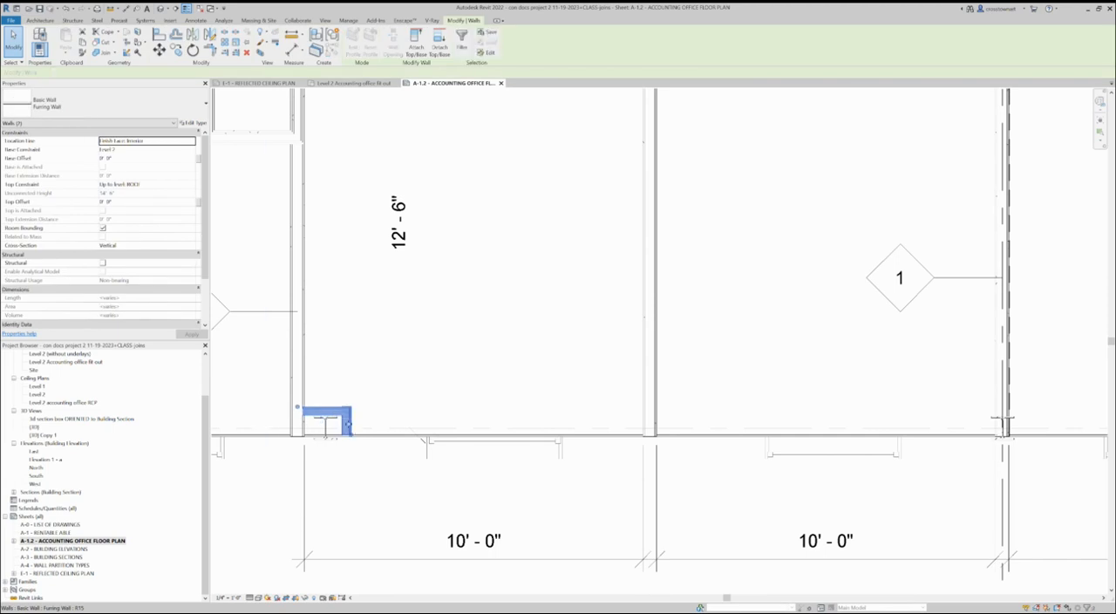
{"action": "left_click", "coordinate": [185, 185]}
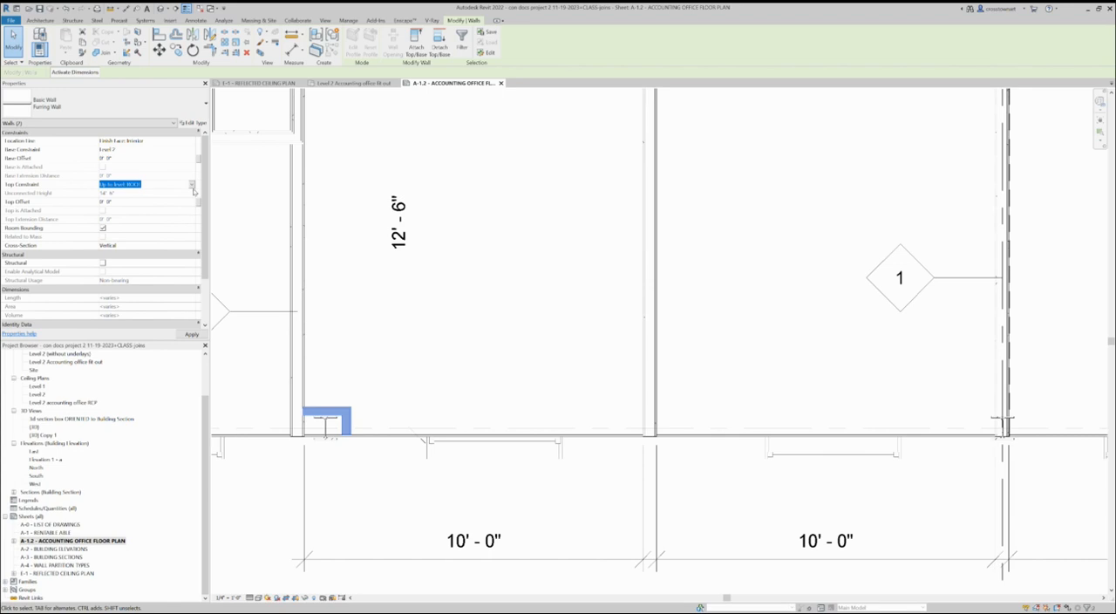
{"action": "left_click", "coordinate": [136, 193]}
{"action": "left_click", "coordinate": [150, 193]}
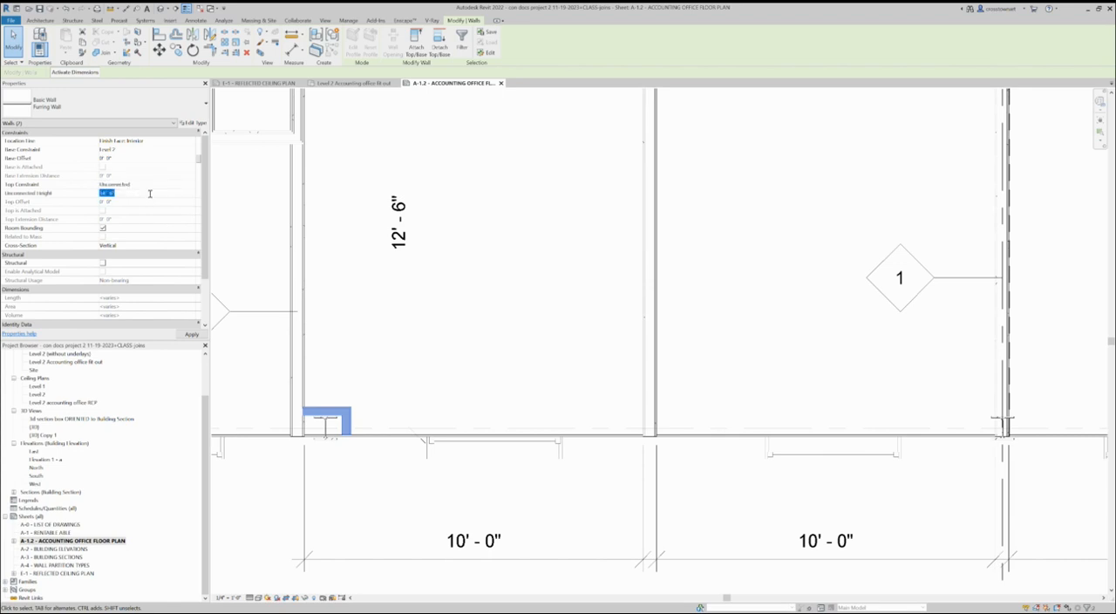
{"action": "type", "text": "10"}
{"action": "left_click", "coordinate": [534, 375]}
Start a new Furring Wall with its top constraint unconnected and its height set to 10'.
{"action": "scroll", "coordinate": [532, 381], "scroll_direction": "down", "scroll_amount": 2}
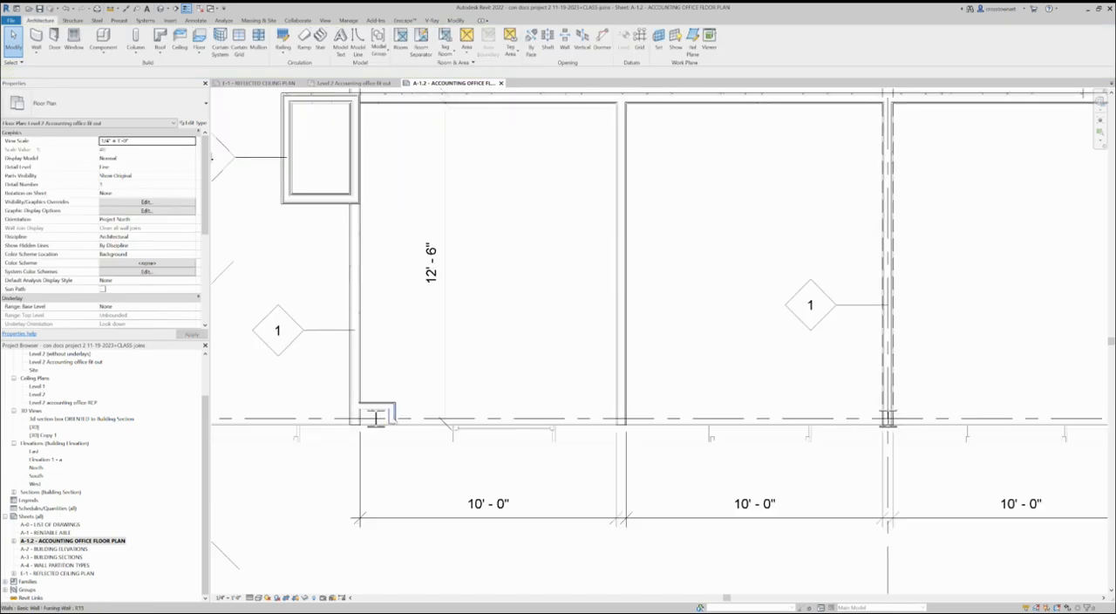
{"action": "scroll", "coordinate": [375, 418], "scroll_direction": "up", "scroll_amount": 1}
{"action": "scroll", "coordinate": [376, 417], "scroll_direction": "down", "scroll_amount": 2}
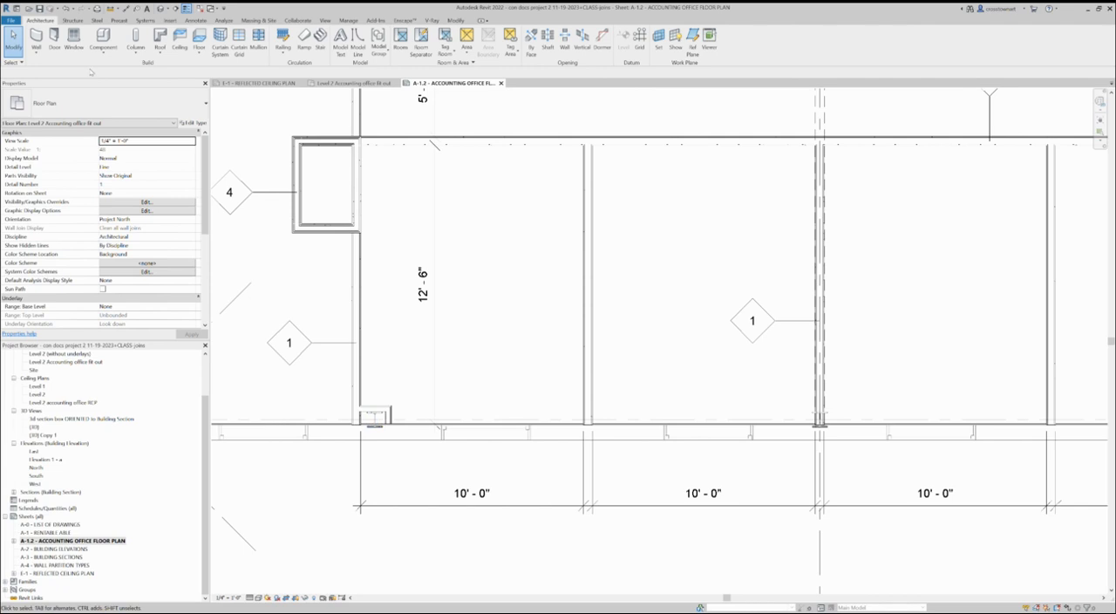
{"action": "left_click", "coordinate": [35, 39]}
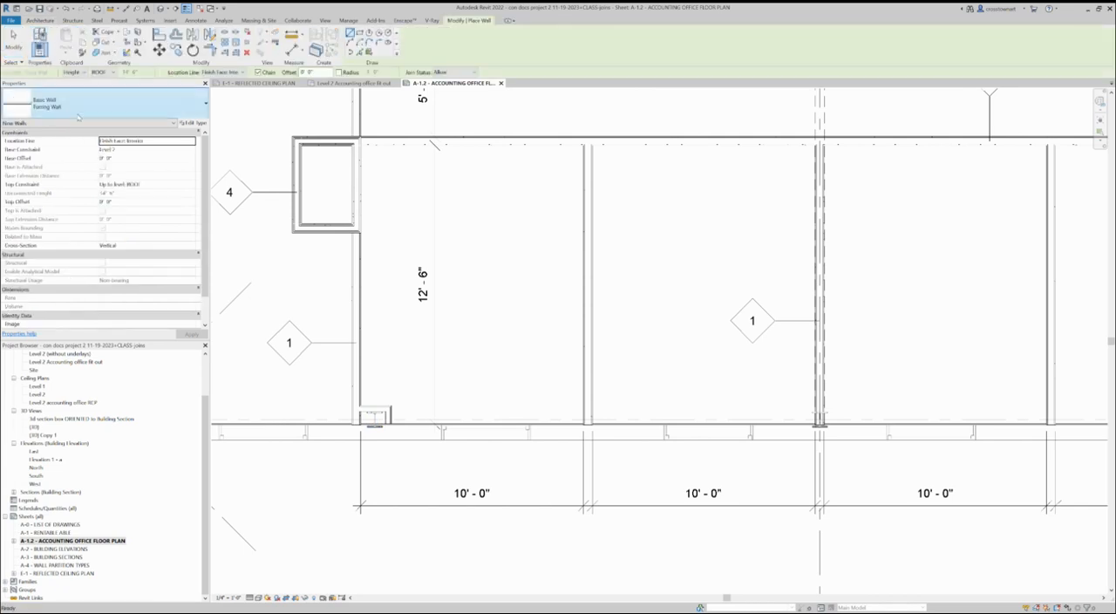
{"action": "left_click", "coordinate": [193, 186]}
{"action": "left_click", "coordinate": [188, 183]}
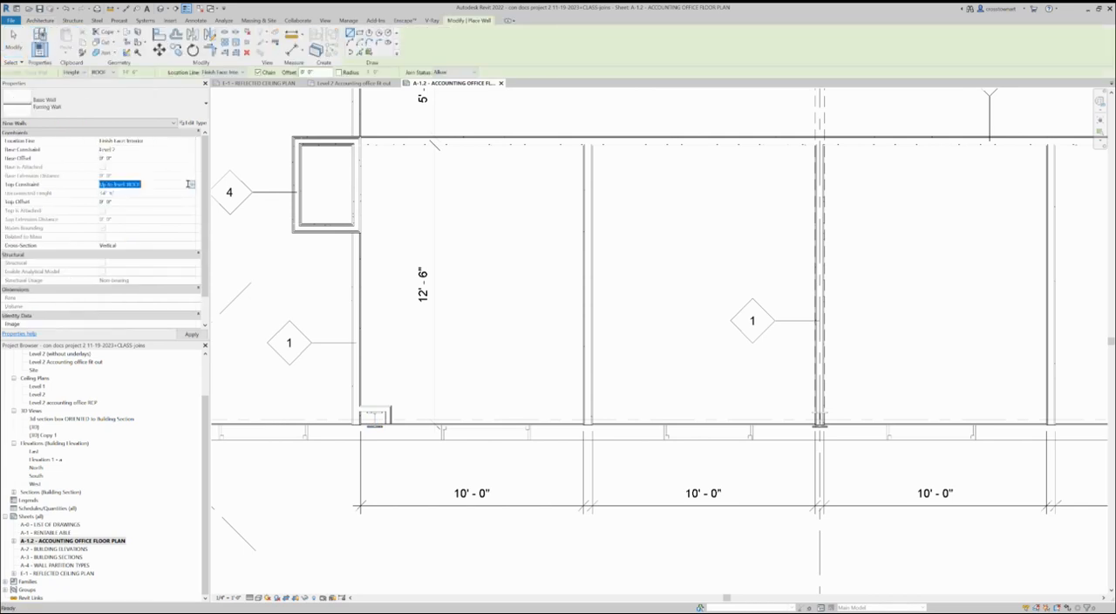
{"action": "left_click", "coordinate": [151, 193]}
{"action": "left_click", "coordinate": [135, 192]}
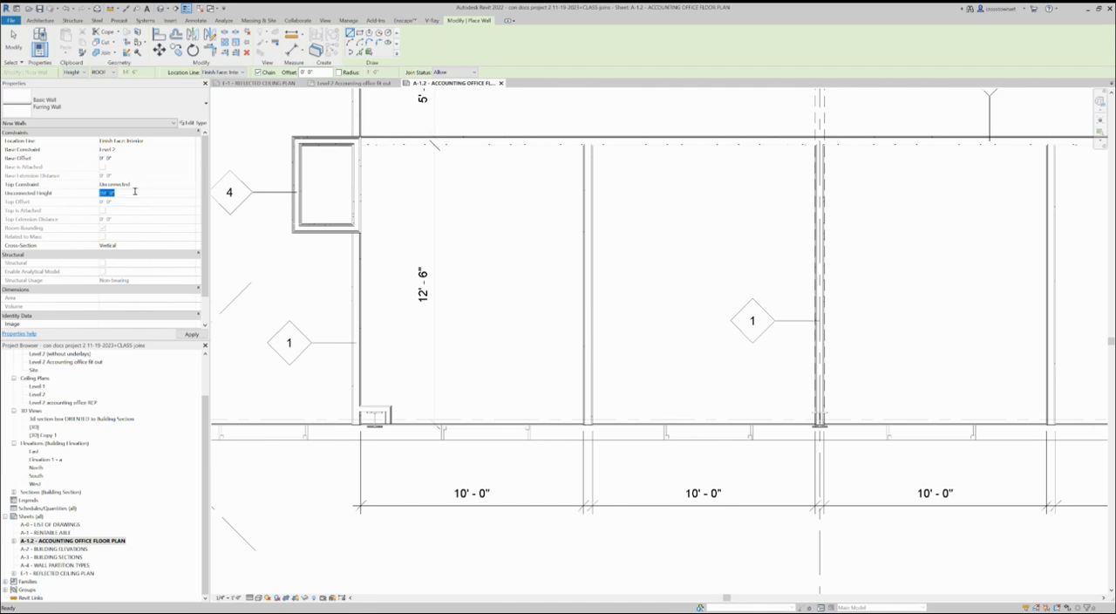
{"action": "type", "text": "10"}
{"action": "key", "text": "Return"}
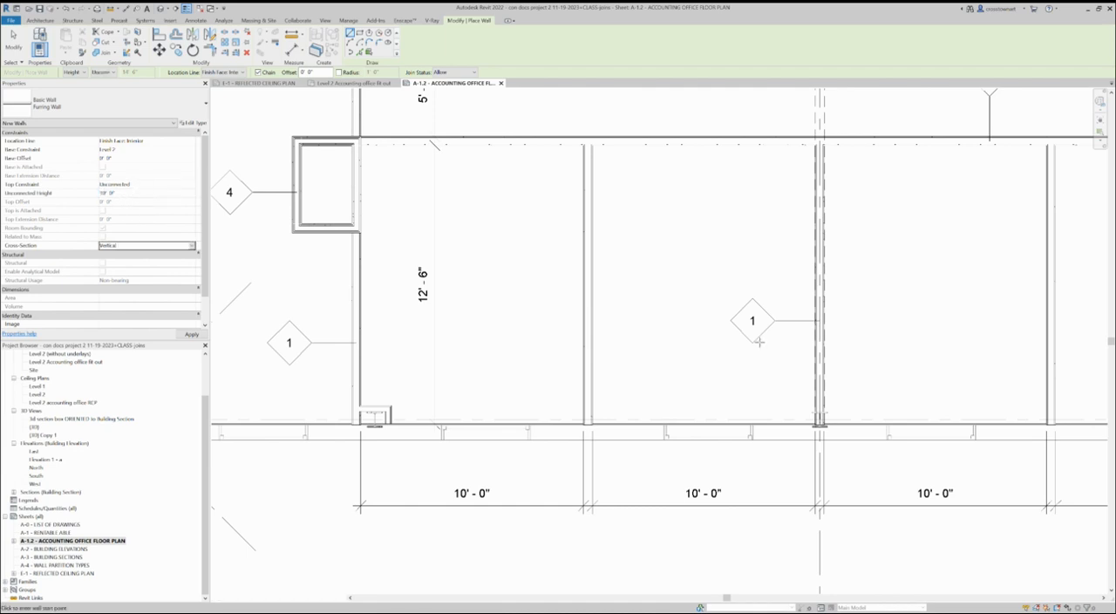
Draw a three-sided furring wall enclosure around the column at grid D, ending at the exterior wall.
{"action": "scroll", "coordinate": [809, 415], "scroll_direction": "up", "scroll_amount": 2}
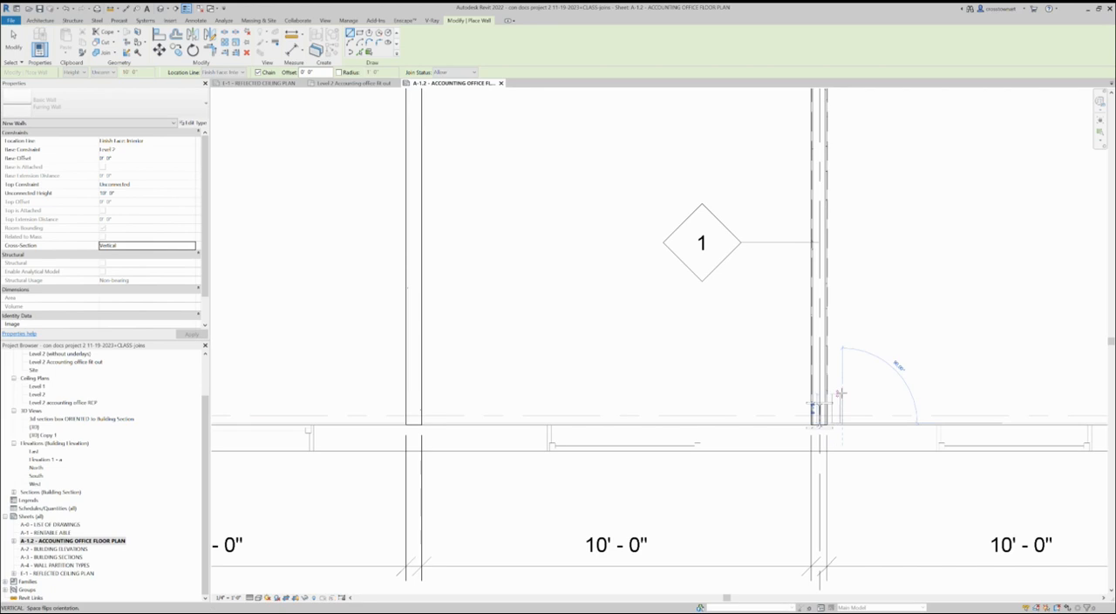
{"action": "left_click", "coordinate": [841, 394]}
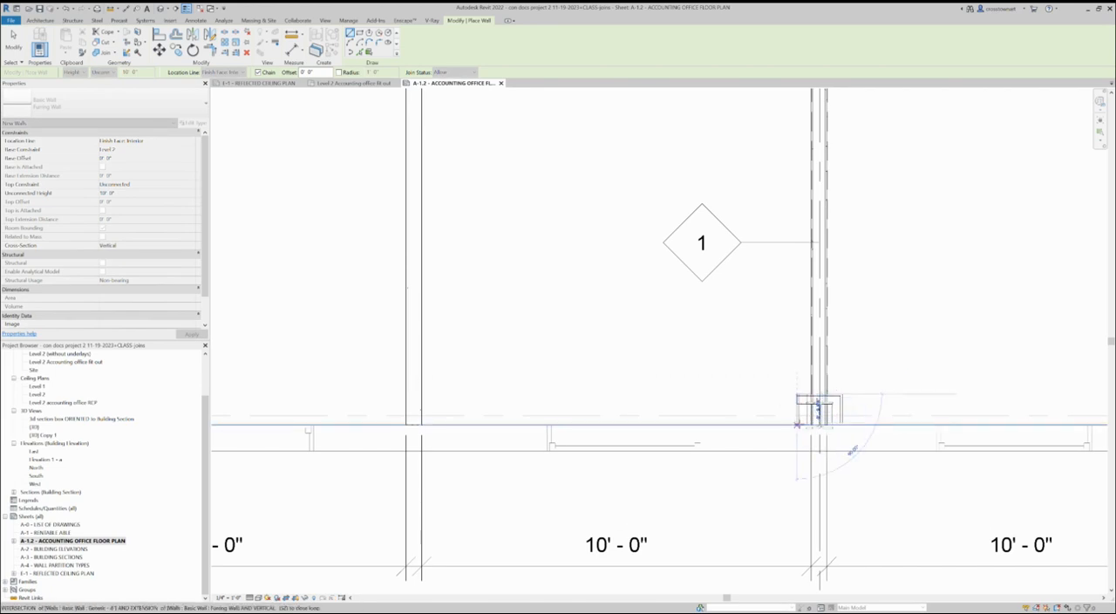
{"action": "left_click", "coordinate": [797, 425]}
{"action": "key", "text": "Escape"}
{"action": "scroll", "coordinate": [793, 412], "scroll_direction": "up", "scroll_amount": 2}
{"action": "scroll", "coordinate": [760, 413], "scroll_direction": "down", "scroll_amount": 2}
{"action": "scroll", "coordinate": [649, 416], "scroll_direction": "down", "scroll_amount": 1}
{"action": "key", "text": "Escape"}
Draw two furring wall segments around the column at grid C, from the adjacent partition to the exterior wall.
{"action": "scroll", "coordinate": [601, 430], "scroll_direction": "down", "scroll_amount": 2}
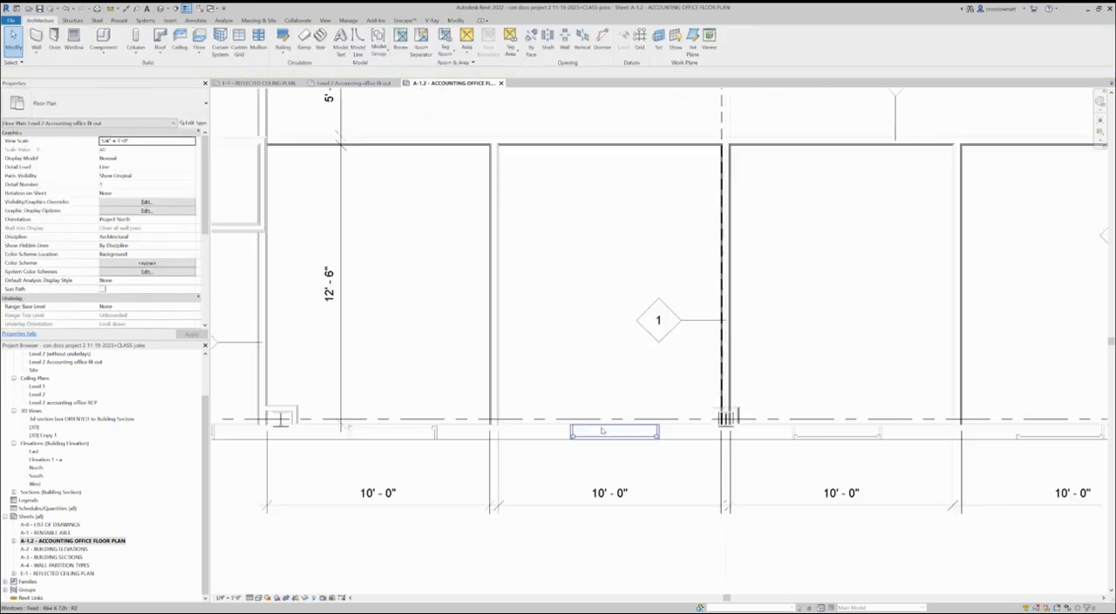
{"action": "scroll", "coordinate": [612, 432], "scroll_direction": "down", "scroll_amount": 2}
{"action": "scroll", "coordinate": [735, 399], "scroll_direction": "down", "scroll_amount": 1}
{"action": "scroll", "coordinate": [959, 406], "scroll_direction": "up", "scroll_amount": 1}
{"action": "scroll", "coordinate": [1038, 409], "scroll_direction": "up", "scroll_amount": 1}
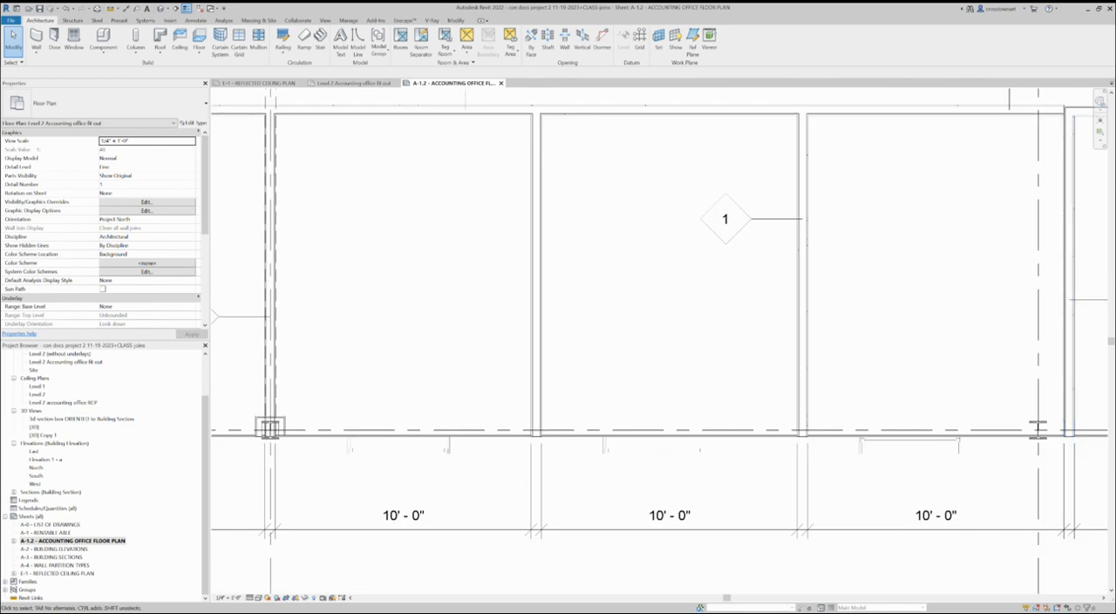
{"action": "key", "text": "Return"}
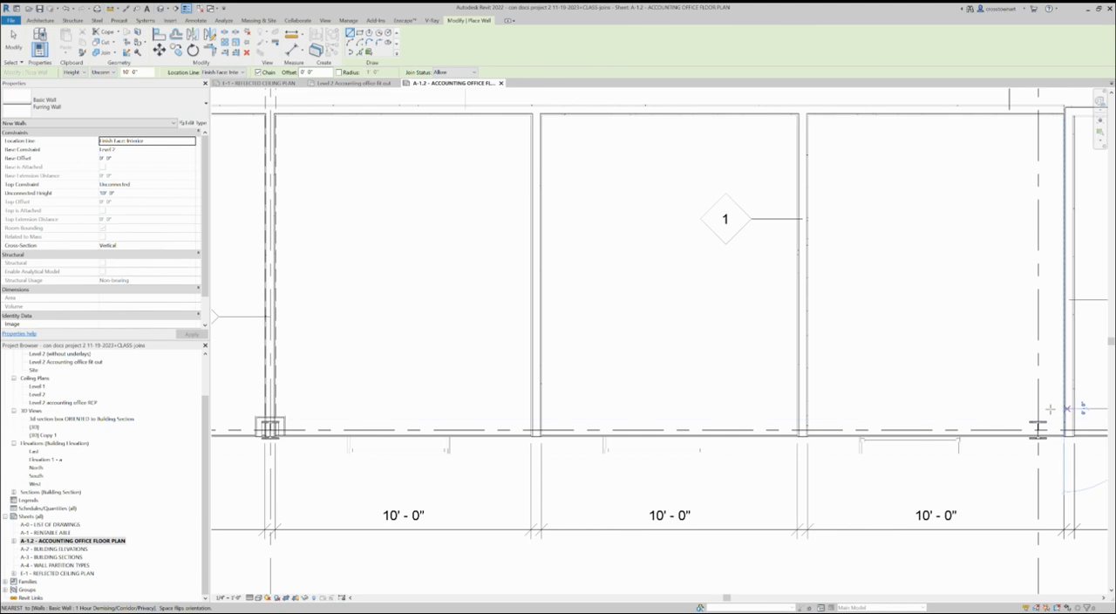
{"action": "left_click", "coordinate": [1064, 408]}
{"action": "left_click", "coordinate": [1020, 408]}
{"action": "left_click", "coordinate": [1020, 435]}
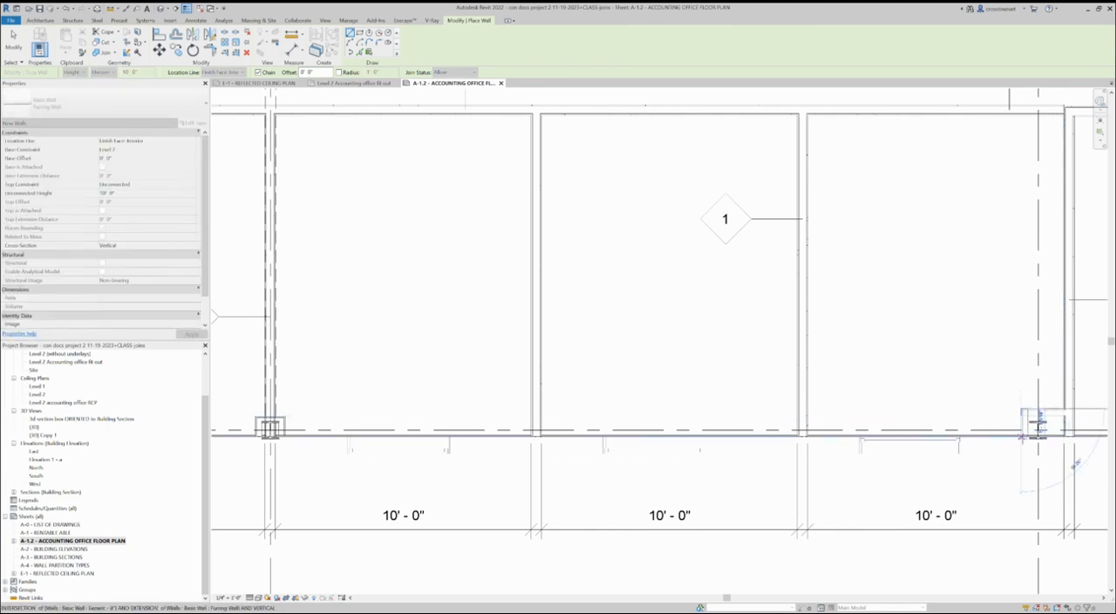
Finish placing walls and flip the horizontal furring wall at the grid C column so it sits closer to the column.
{"action": "key", "text": "Escape"}
{"action": "key", "text": "Escape"}
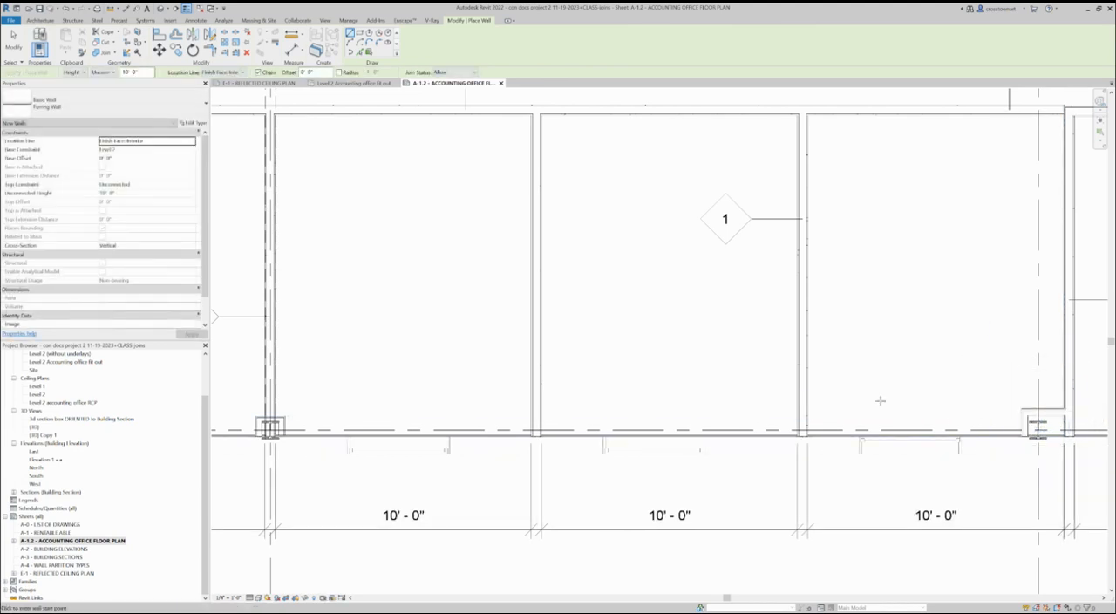
{"action": "key", "text": "Escape"}
{"action": "scroll", "coordinate": [1057, 410], "scroll_direction": "up", "scroll_amount": 2}
{"action": "scroll", "coordinate": [1050, 414], "scroll_direction": "up", "scroll_amount": 2}
{"action": "left_click", "coordinate": [1037, 377]}
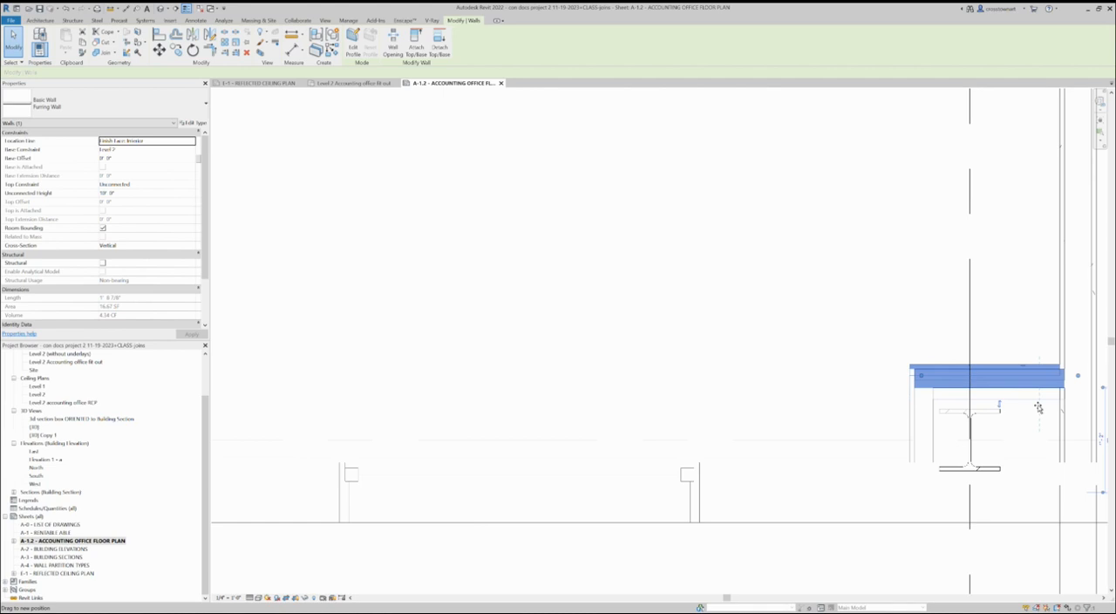
{"action": "key", "text": "space"}
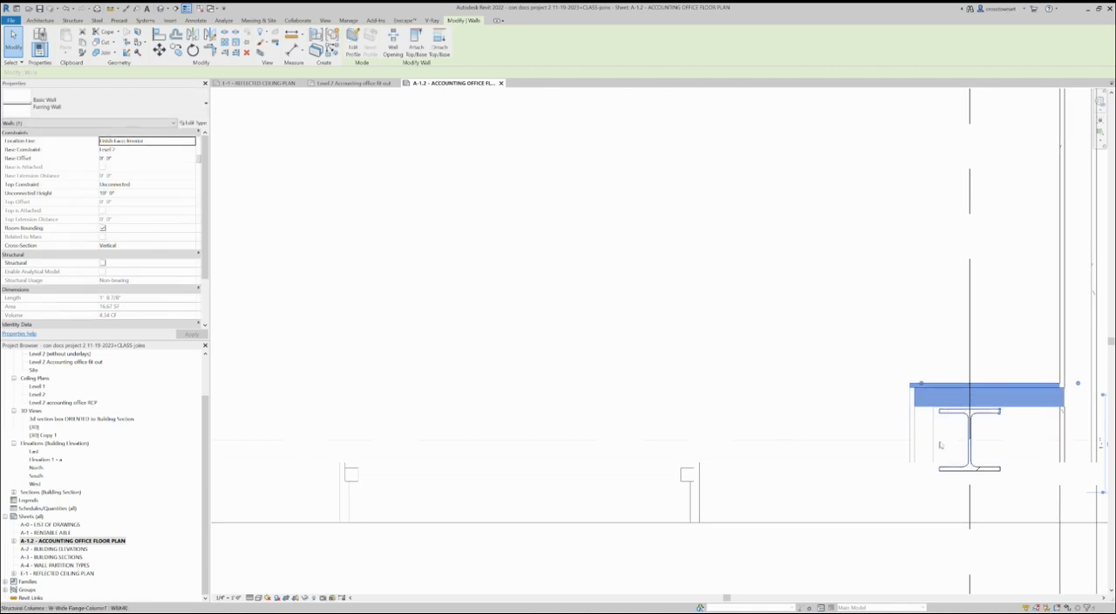
Shift the vertical furring wall at grid C slightly toward the column.
{"action": "left_click", "coordinate": [935, 435]}
{"action": "left_click_drag", "start_coordinate": [935, 435], "coordinate": [942, 436]}
{"action": "left_click", "coordinate": [890, 410]}
{"action": "scroll", "coordinate": [972, 433], "scroll_direction": "down", "scroll_amount": 6}
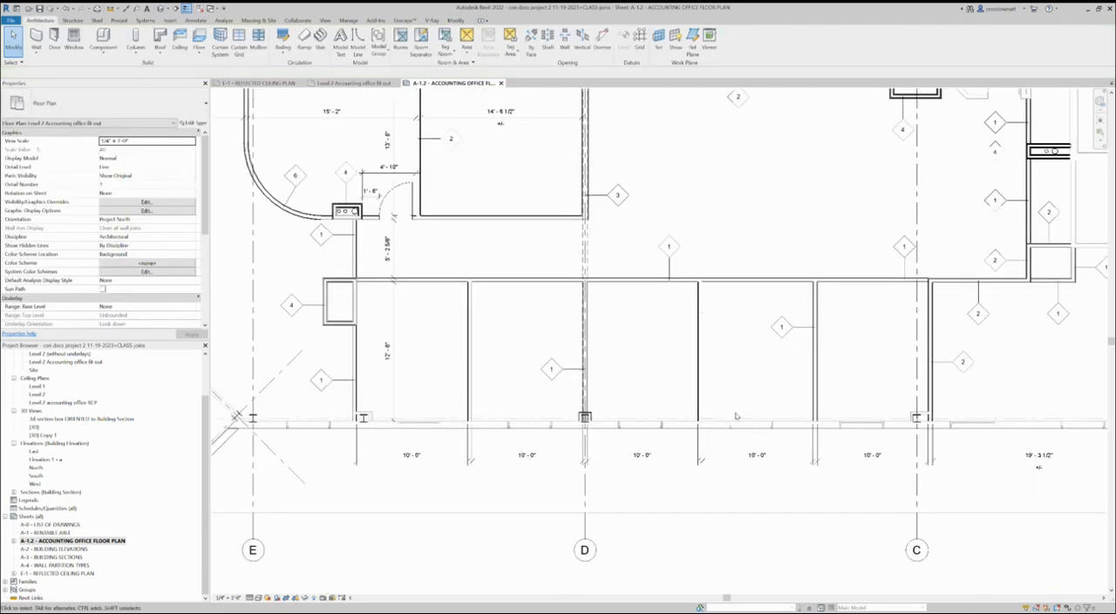
Draw a vertical furring wall segment beside the column at grid E, starting from the exterior wall.
{"action": "scroll", "coordinate": [747, 414], "scroll_direction": "down", "scroll_amount": 2}
{"action": "scroll", "coordinate": [380, 377], "scroll_direction": "up", "scroll_amount": 5}
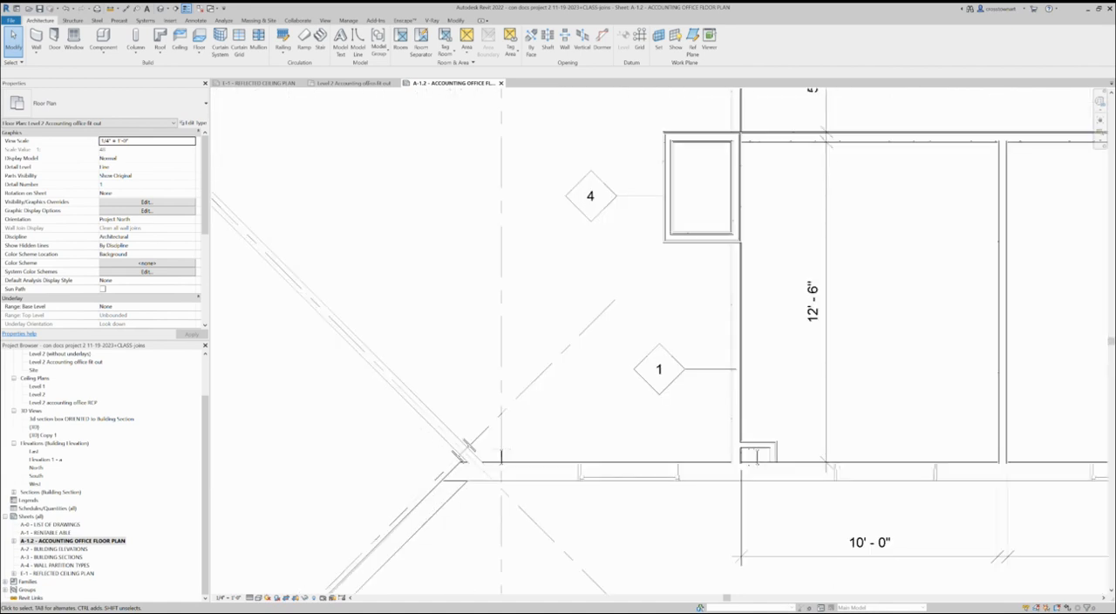
{"action": "key", "text": "w"}
{"action": "key", "text": "a"}
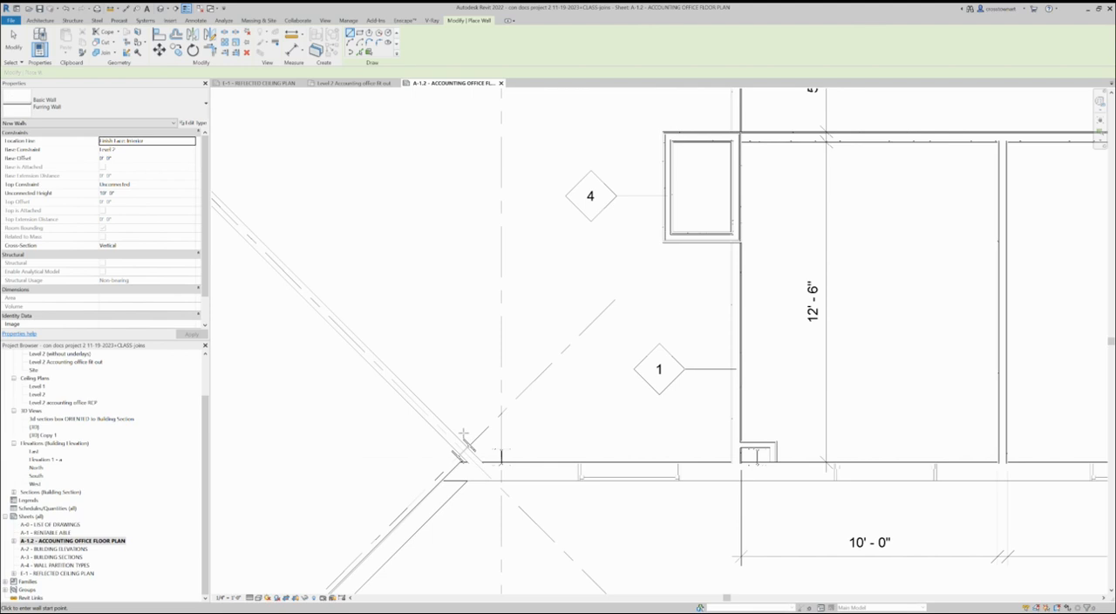
{"action": "scroll", "coordinate": [510, 464], "scroll_direction": "up", "scroll_amount": 4}
{"action": "left_click", "coordinate": [502, 465]}
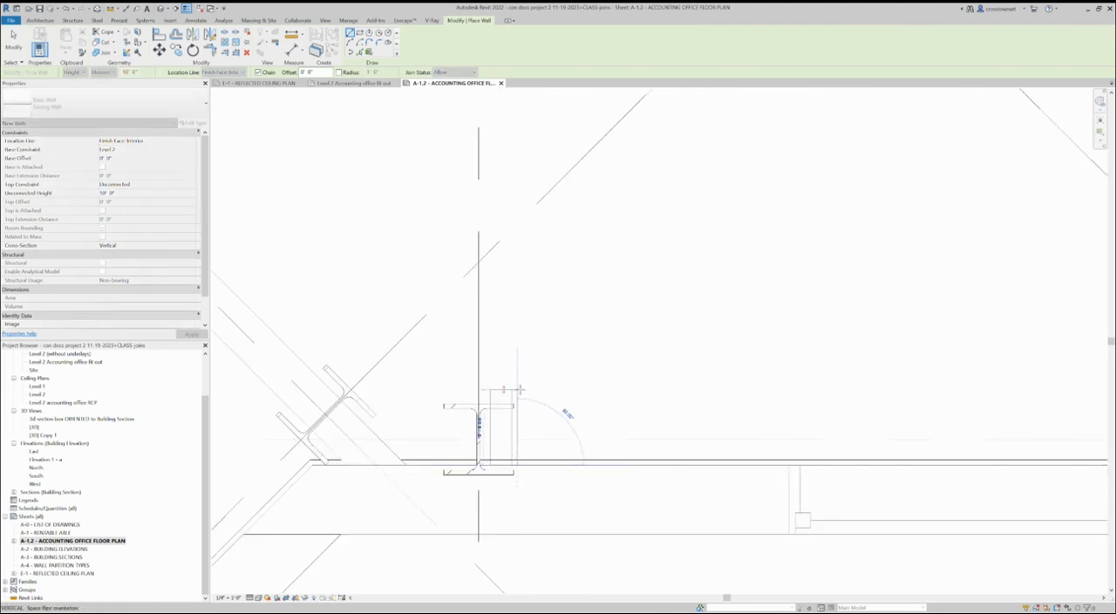
{"action": "left_click", "coordinate": [518, 390]}
{"action": "key", "text": "Escape"}
Draw a horizontal furring wall above the two columns at grid E, ending at the angled exterior wall.
{"action": "left_click", "coordinate": [517, 376]}
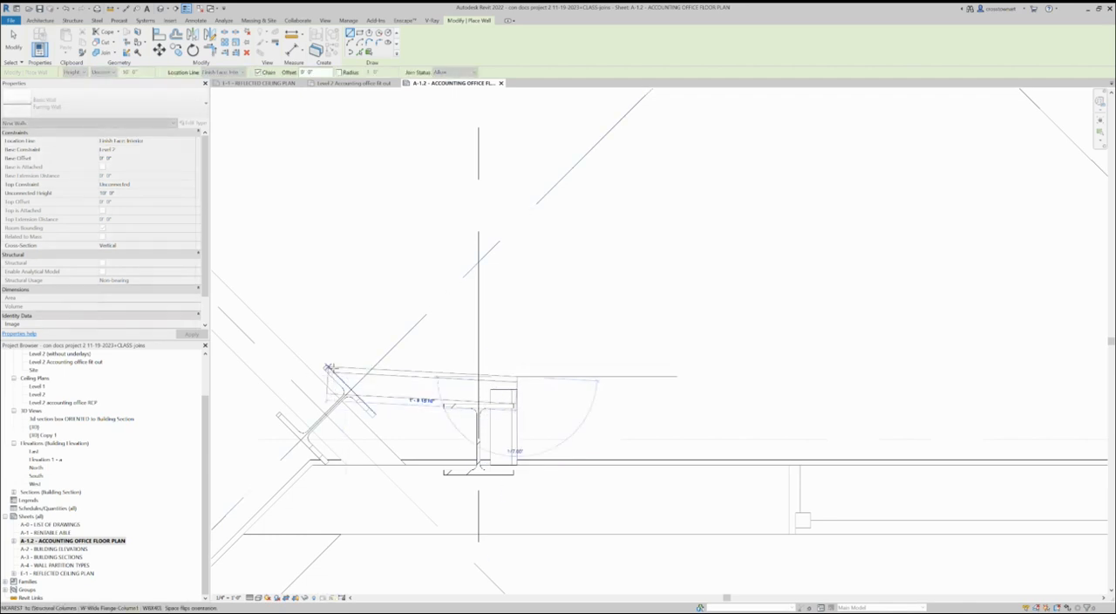
{"action": "key", "text": "Escape"}
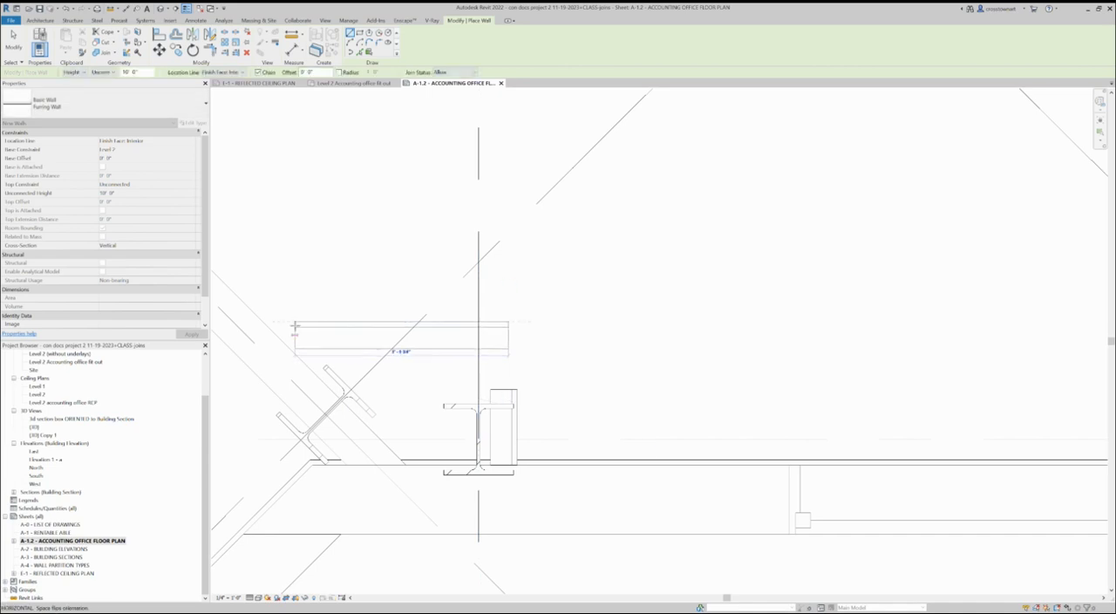
{"action": "left_click", "coordinate": [260, 322]}
{"action": "key", "text": "Escape"}
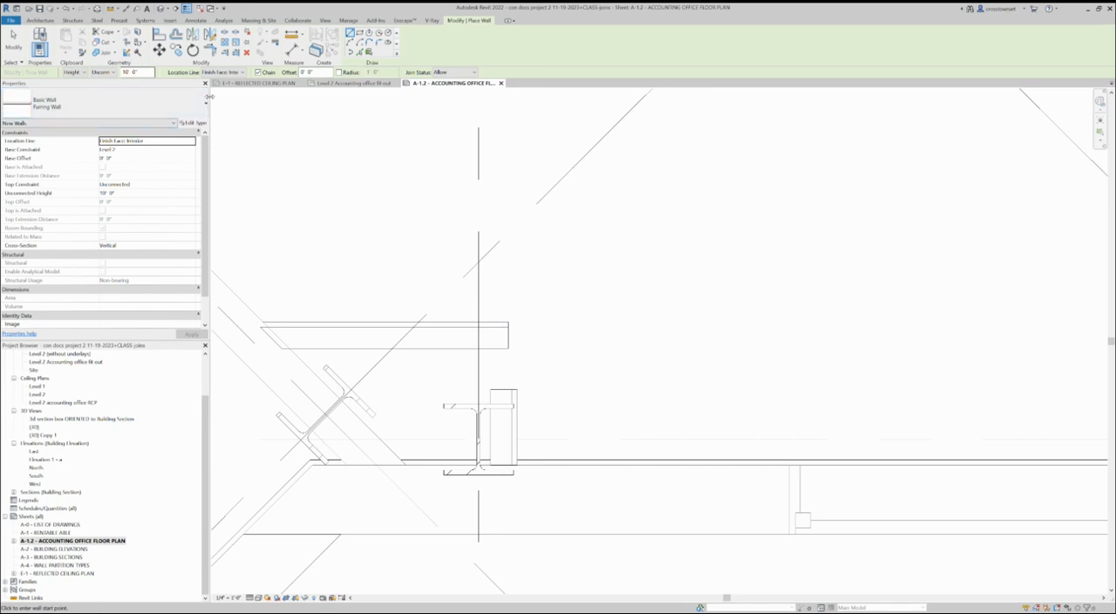
{"action": "key", "text": "Escape"}
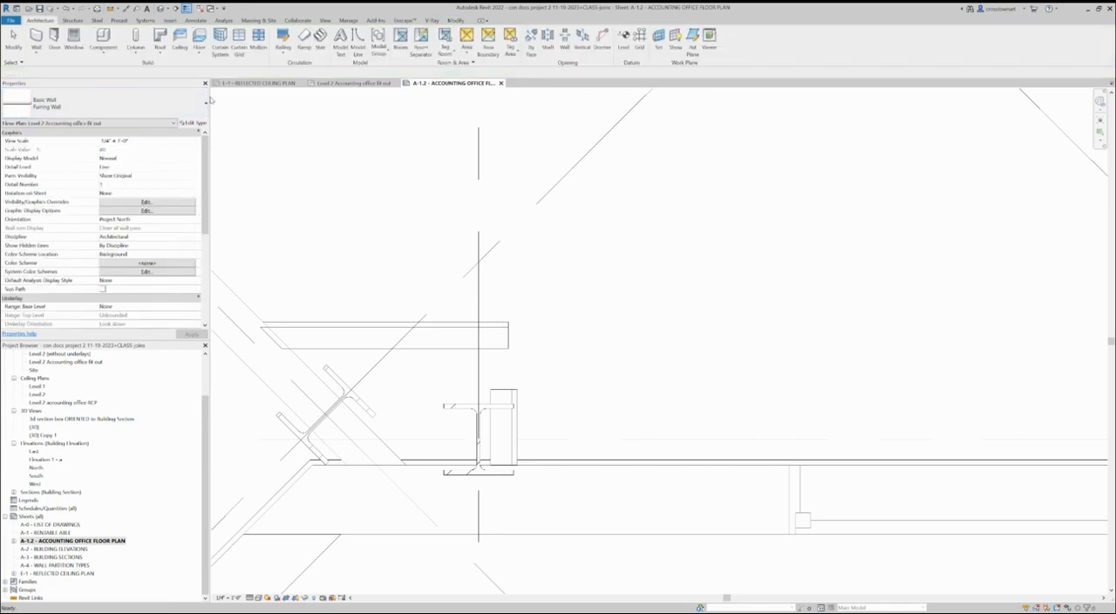
Check the grid E furring walls with true line weights and restore the thin line display.
{"action": "key", "text": "t"}
{"action": "key", "text": "l"}
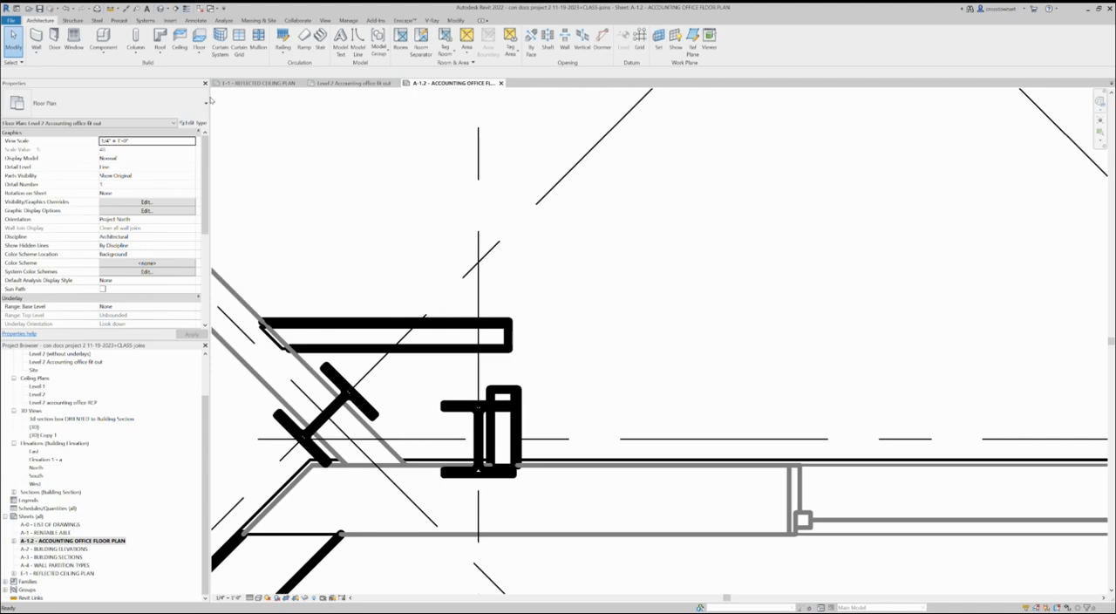
{"action": "key", "text": "t"}
{"action": "key", "text": "l"}
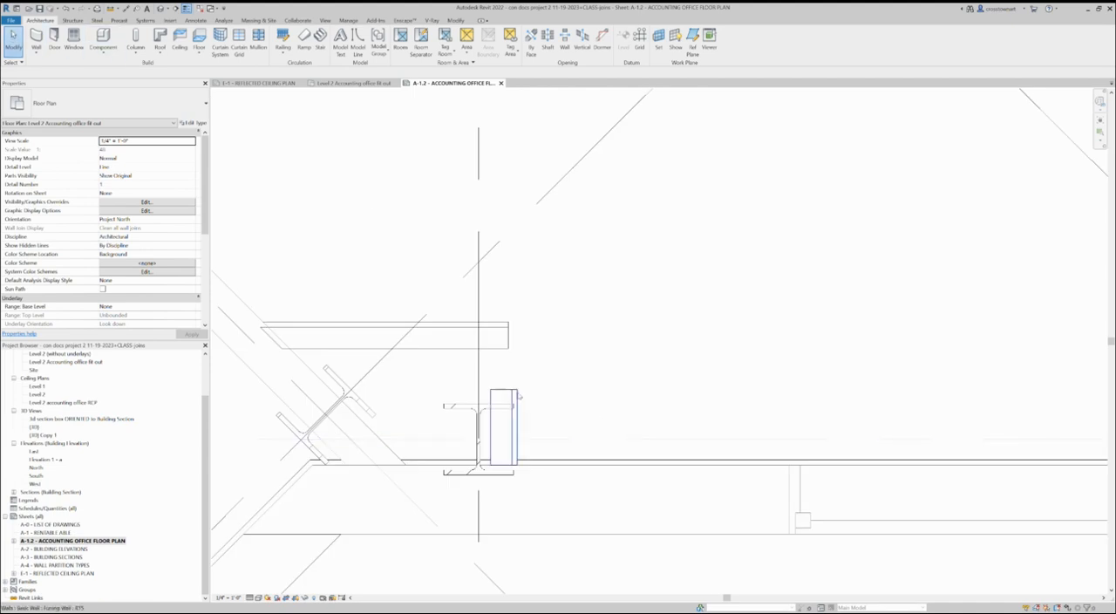
Move and extend the vertical furring wall at grid E to form a corner with the horizontal one, and shift the horizontal wall toward the columns.
{"action": "left_click", "coordinate": [506, 419]}
{"action": "left_click_drag", "start_coordinate": [550, 397], "coordinate": [533, 323]}
{"action": "left_click", "coordinate": [496, 334]}
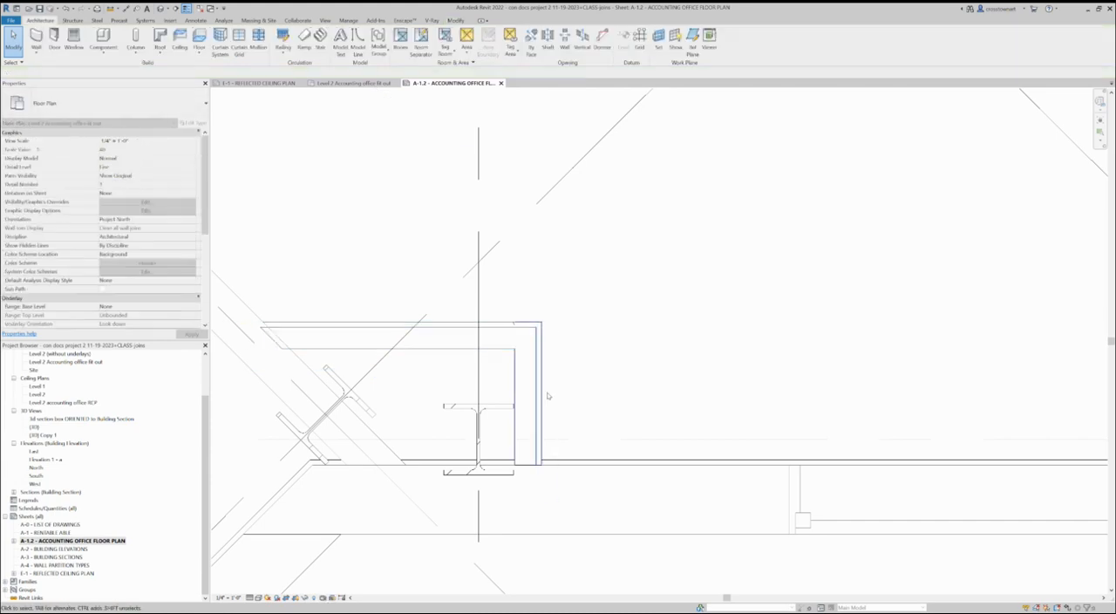
{"action": "left_click", "coordinate": [389, 328]}
{"action": "mouse_move", "coordinate": [388, 329]}
{"action": "left_mouse_down"}
{"action": "mouse_move", "coordinate": [399, 373]}
{"action": "mouse_move", "coordinate": [392, 342]}
{"action": "left_mouse_up"}
{"action": "left_click", "coordinate": [660, 398]}
{"action": "scroll", "coordinate": [300, 442], "scroll_direction": "down", "scroll_amount": 3}
{"action": "scroll", "coordinate": [642, 488], "scroll_direction": "down", "scroll_amount": 4}
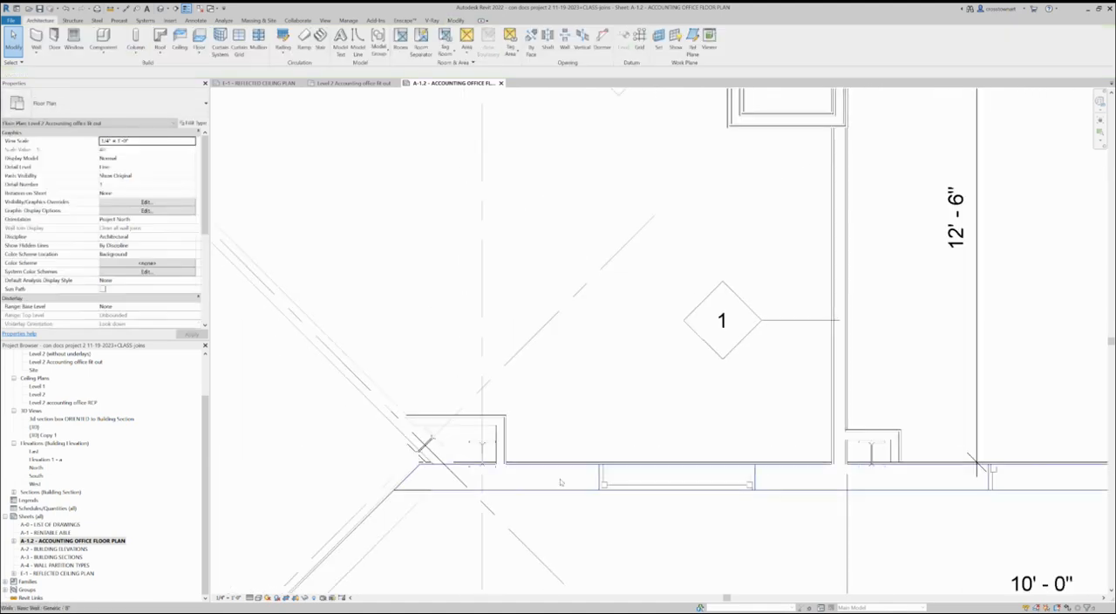
{"action": "left_click", "coordinate": [484, 442]}
{"action": "scroll", "coordinate": [478, 449], "scroll_direction": "down", "scroll_amount": 5}
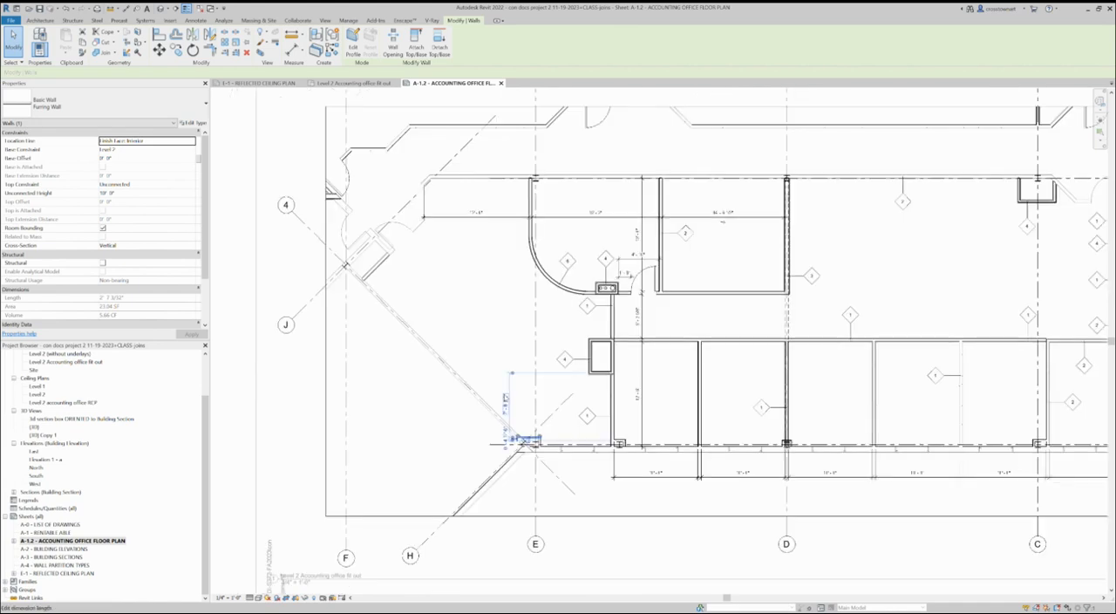
{"action": "scroll", "coordinate": [551, 279], "scroll_direction": "down", "scroll_amount": 3}
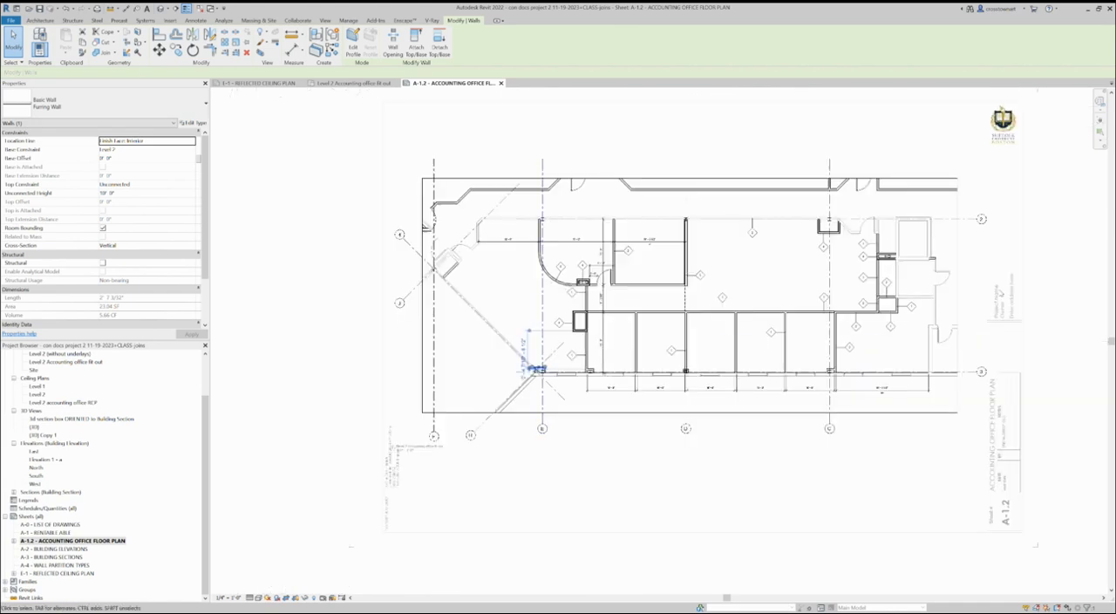
{"action": "scroll", "coordinate": [1002, 292], "scroll_direction": "up", "scroll_amount": 2}
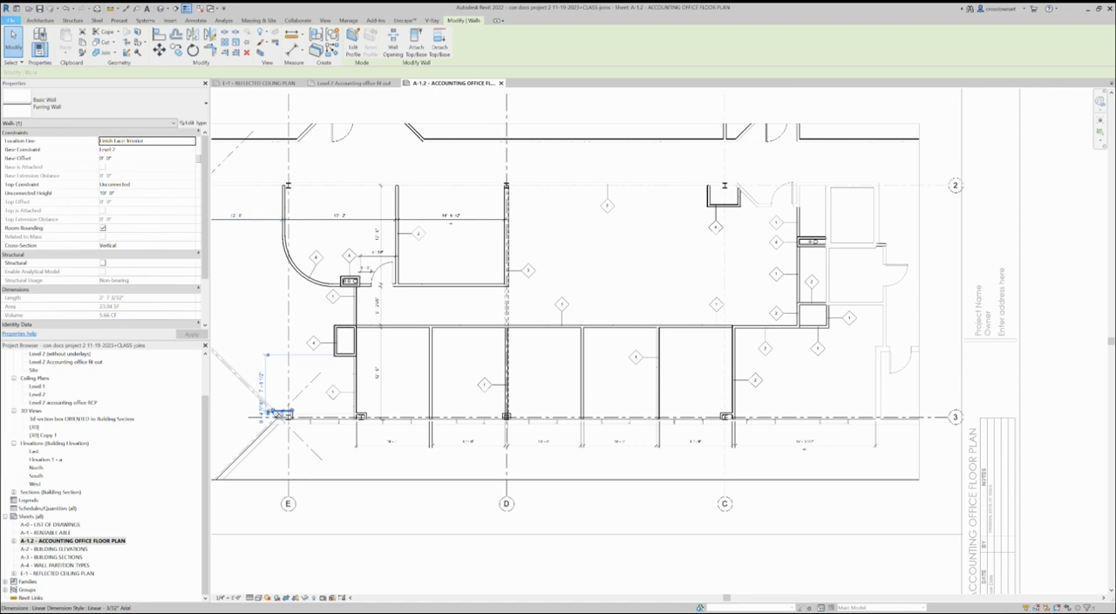
Save the project under the new file name "Revit Week 10 Progress (Rooms)".
{"action": "left_click", "coordinate": [139, 100]}
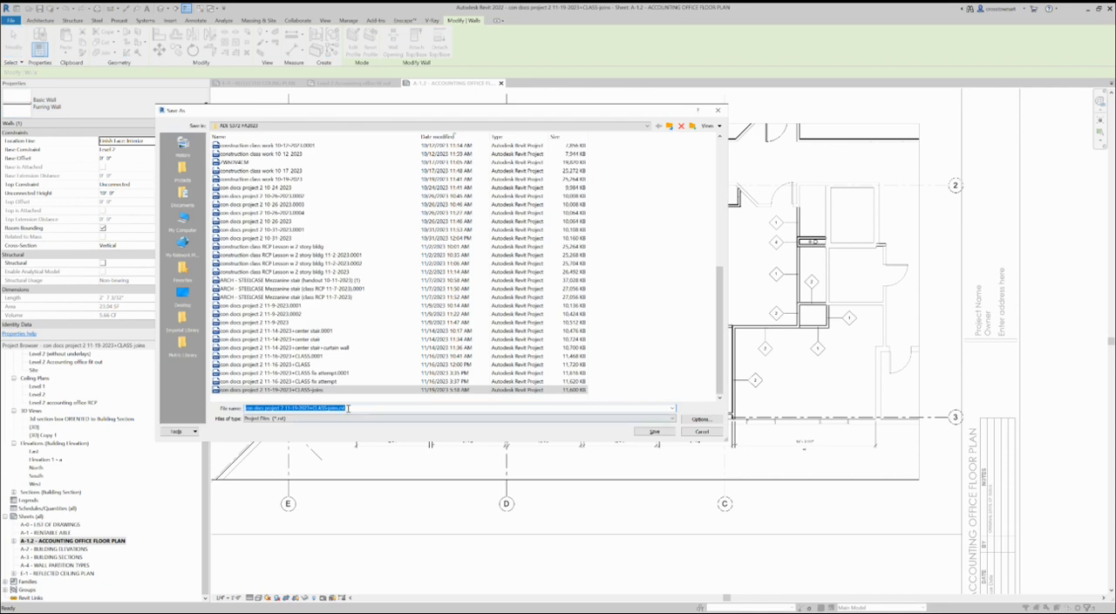
{"action": "type", "text": "8"}
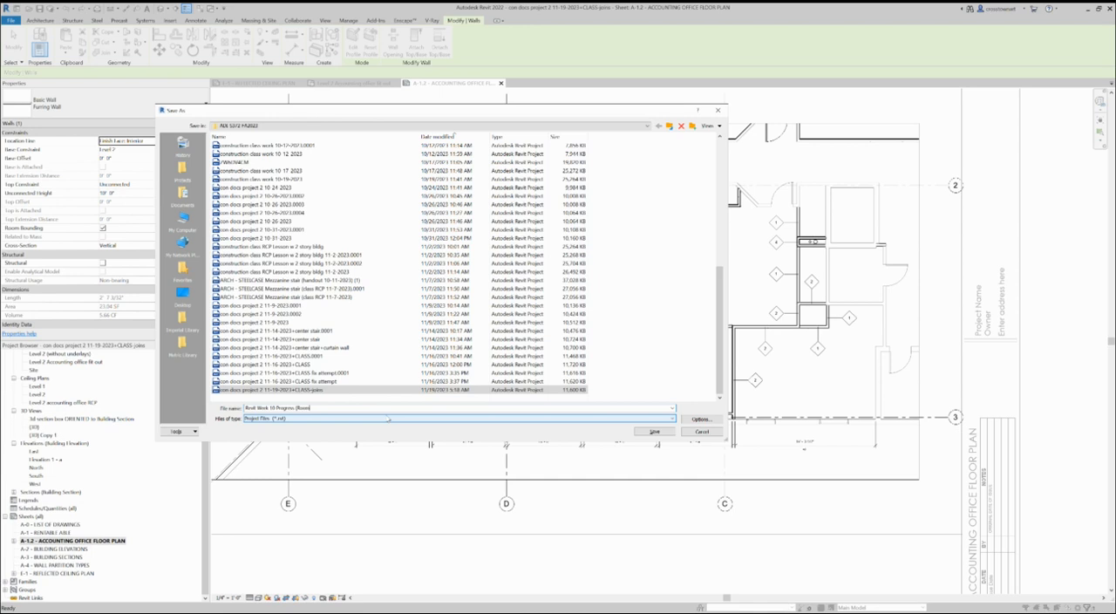
{"action": "key", "text": "Return"}
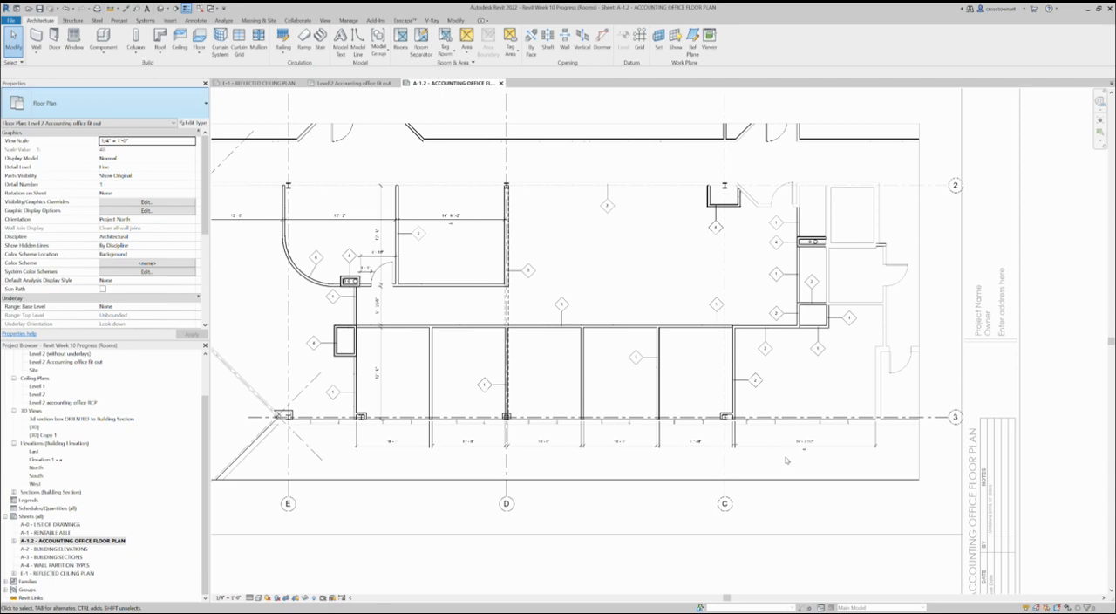
{"action": "left_click", "coordinate": [767, 420]}
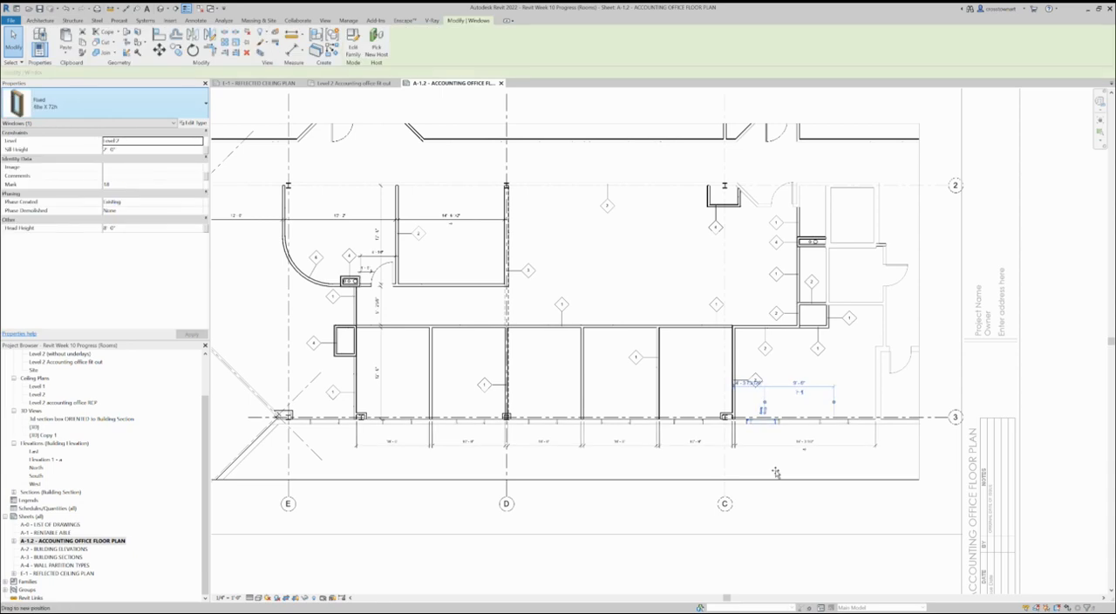
{"action": "left_click", "coordinate": [838, 457]}
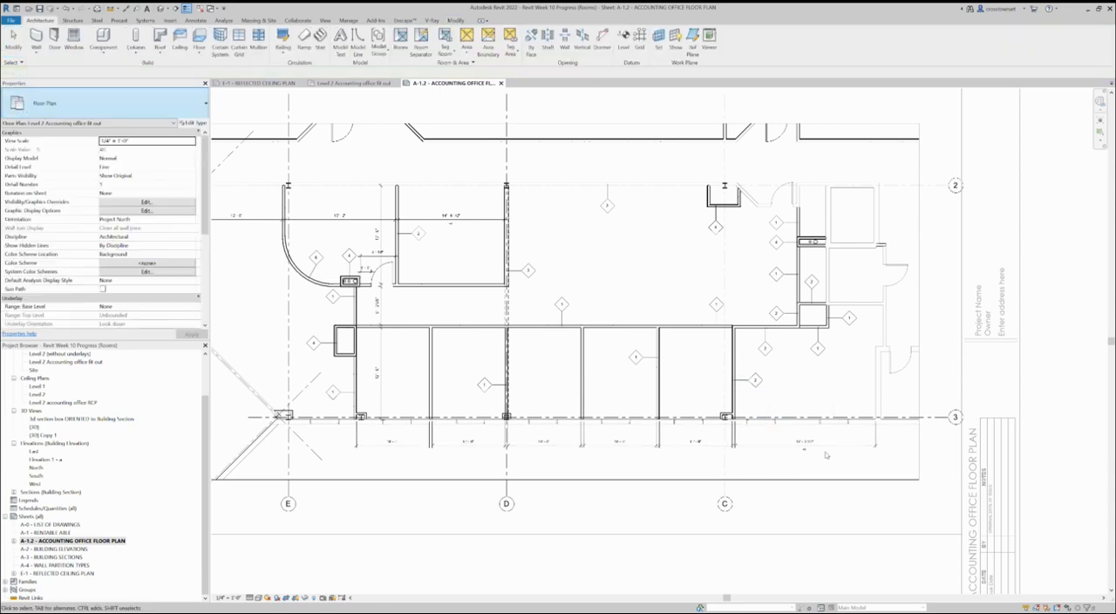
{"action": "scroll", "coordinate": [806, 429], "scroll_direction": "down", "scroll_amount": 2}
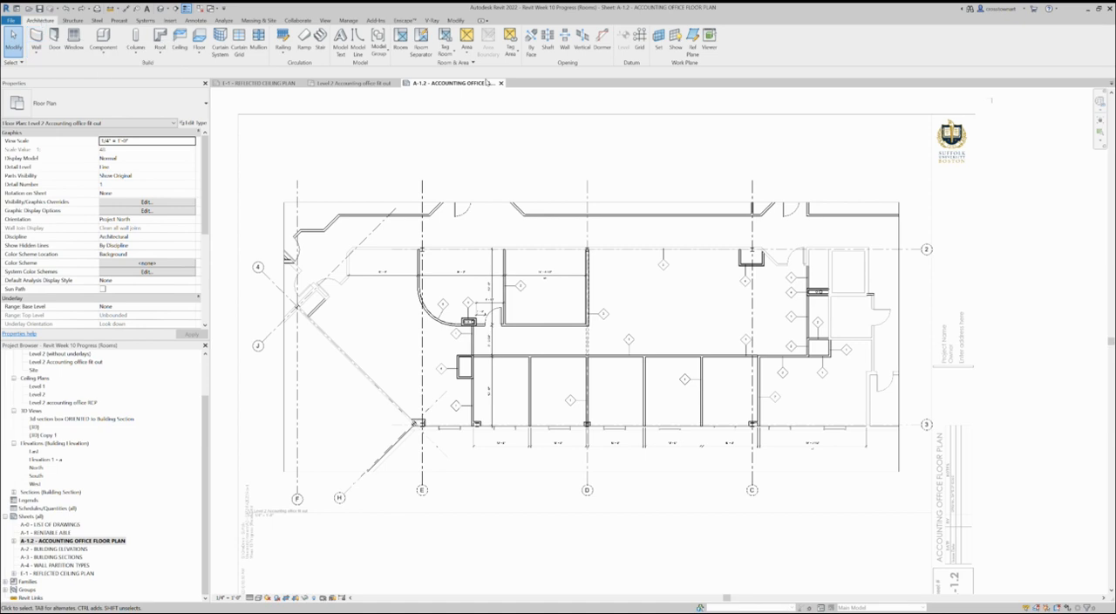
Place tagged rooms in the curved-wall room, the adjacent rectangular room and the large area along the angled exterior wall.
{"action": "left_click", "coordinate": [400, 39]}
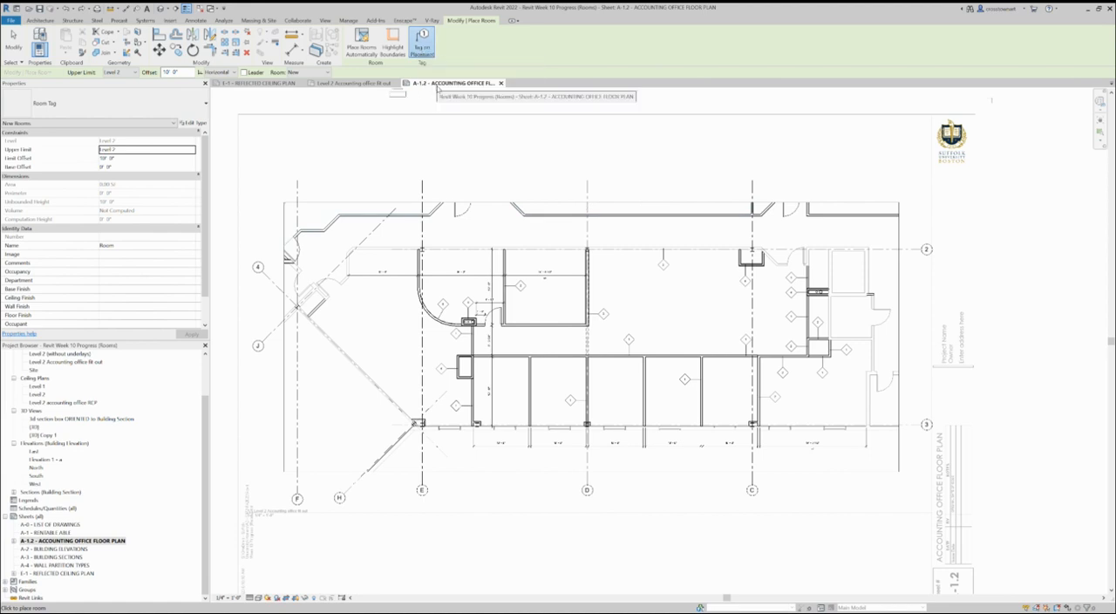
{"action": "scroll", "coordinate": [543, 288], "scroll_direction": "up", "scroll_amount": 3}
{"action": "scroll", "coordinate": [807, 303], "scroll_direction": "down", "scroll_amount": 4}
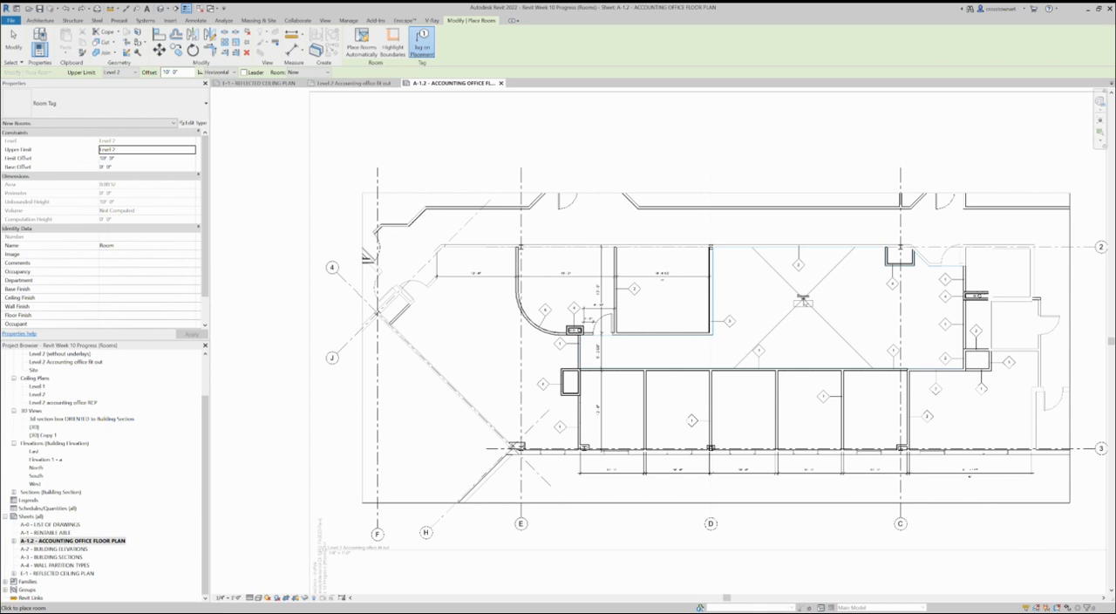
{"action": "scroll", "coordinate": [802, 303], "scroll_direction": "up", "scroll_amount": 5}
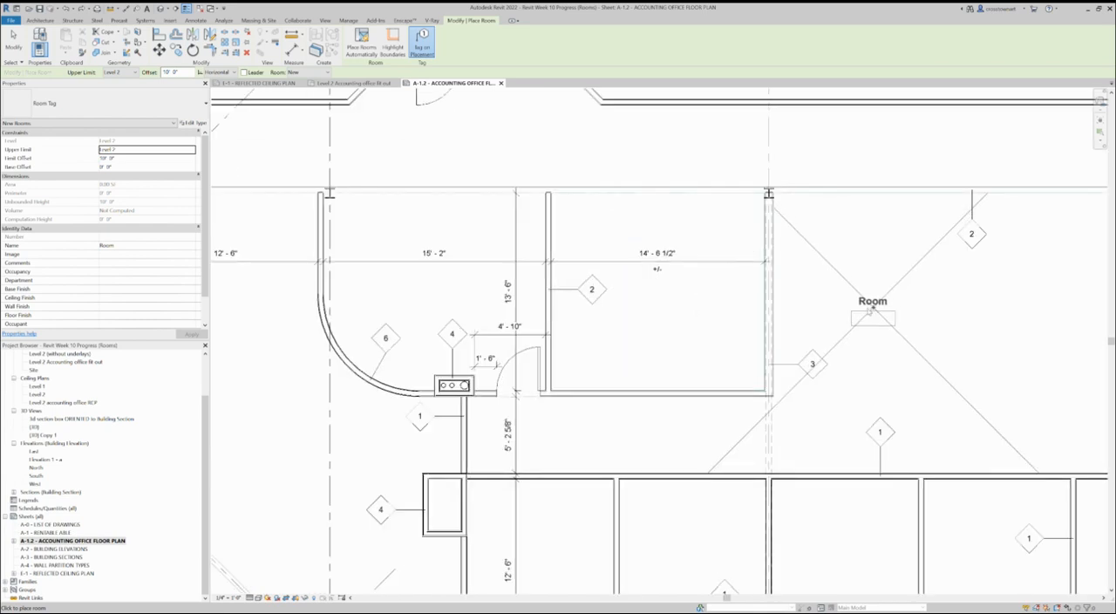
{"action": "scroll", "coordinate": [863, 313], "scroll_direction": "down", "scroll_amount": 3}
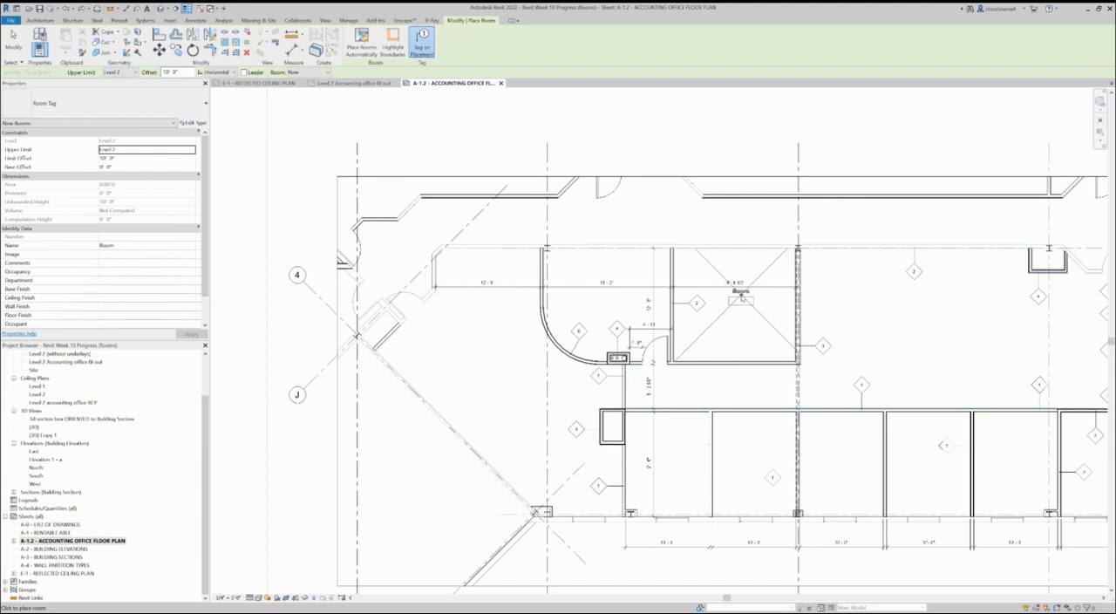
{"action": "left_click", "coordinate": [629, 280]}
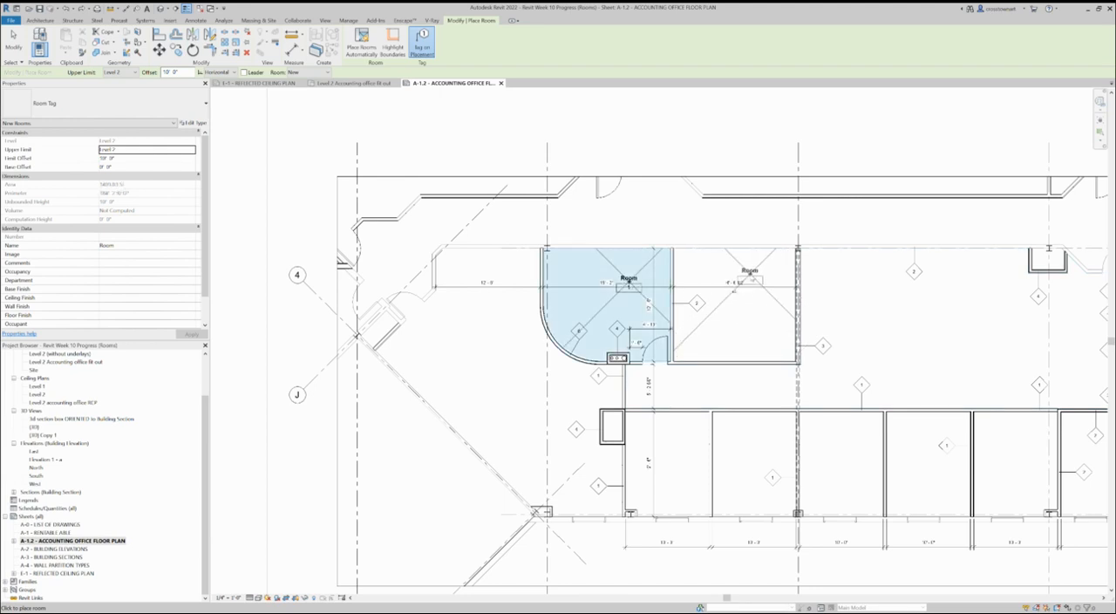
{"action": "left_click", "coordinate": [749, 279]}
{"action": "left_click", "coordinate": [523, 349]}
Place tagged rooms in the small enclosure at the offices' corner and the small chase below the curved-wall room.
{"action": "scroll", "coordinate": [642, 445], "scroll_direction": "up", "scroll_amount": 3}
{"action": "left_click", "coordinate": [596, 406]}
{"action": "scroll", "coordinate": [610, 295], "scroll_direction": "up", "scroll_amount": 2}
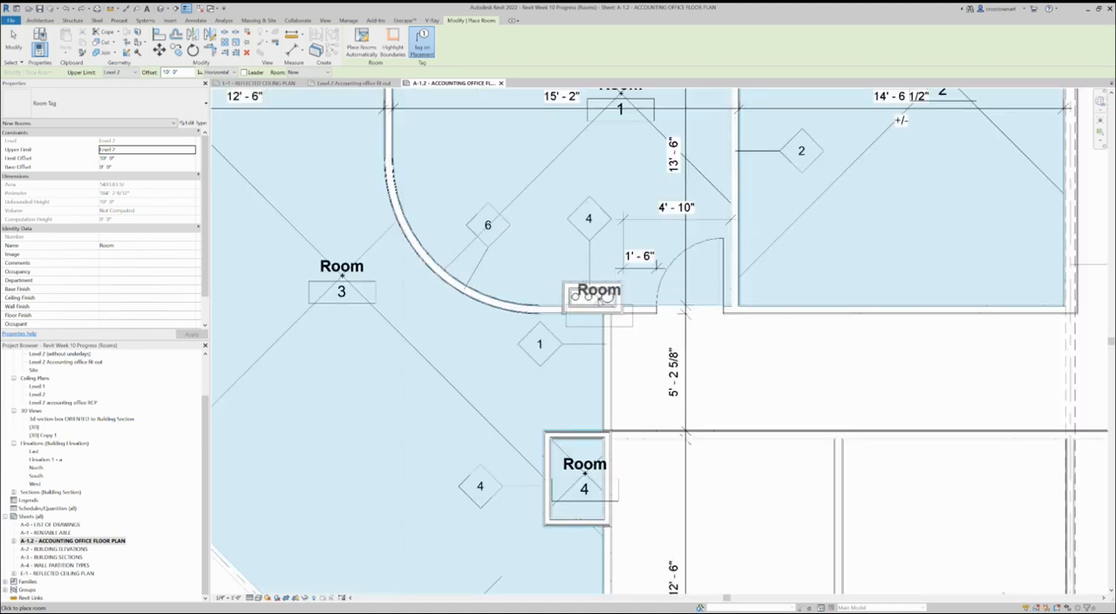
{"action": "left_click", "coordinate": [596, 299]}
{"action": "scroll", "coordinate": [549, 364], "scroll_direction": "down", "scroll_amount": 2}
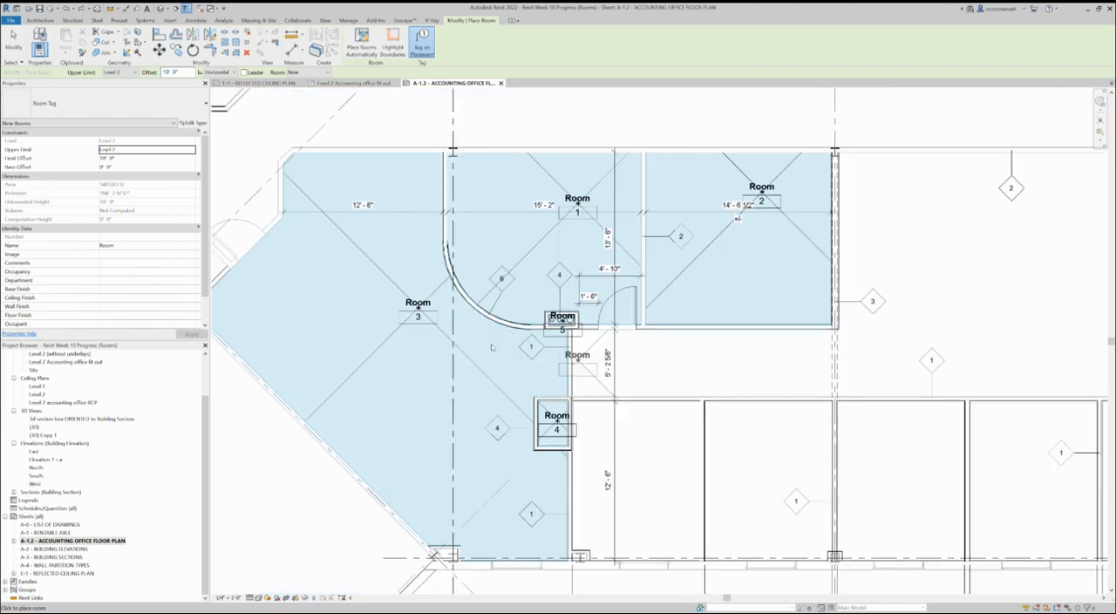
Place tagged rooms in the large open area between grids D and C and in the five 10' wide offices along the exterior wall.
{"action": "scroll", "coordinate": [359, 353], "scroll_direction": "down", "scroll_amount": 3}
{"action": "left_click", "coordinate": [673, 335]}
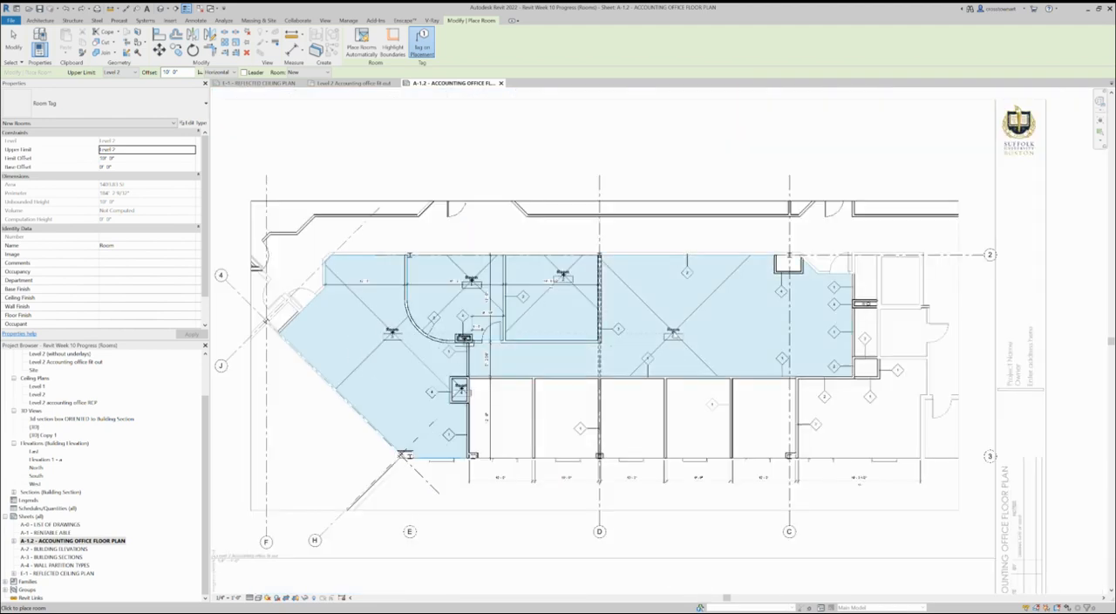
{"action": "left_click", "coordinate": [521, 403]}
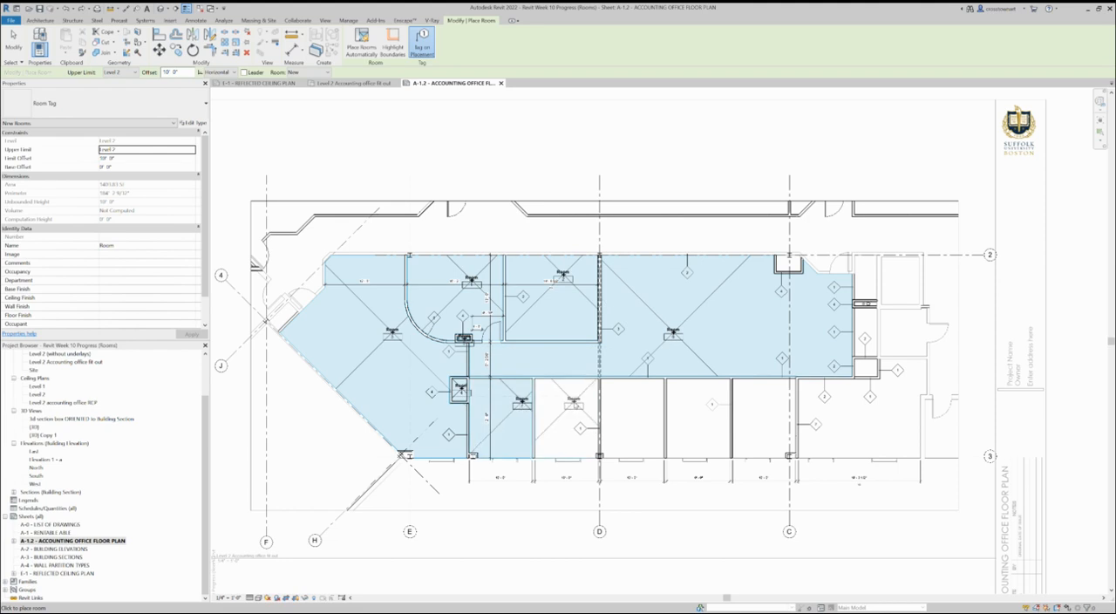
{"action": "left_click", "coordinate": [633, 410]}
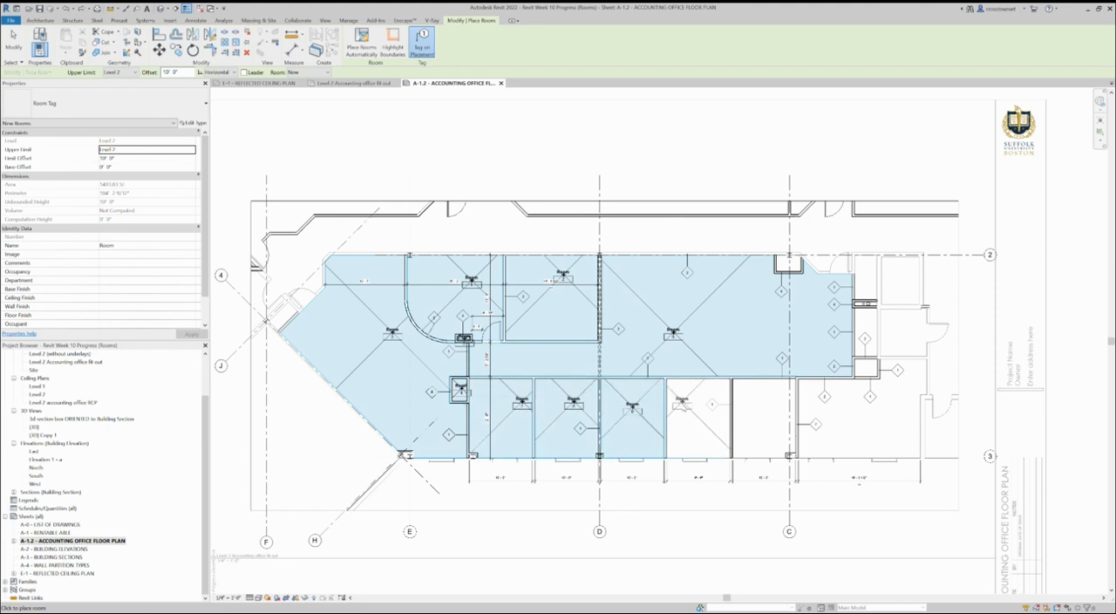
{"action": "left_click", "coordinate": [682, 403]}
{"action": "left_click", "coordinate": [769, 406]}
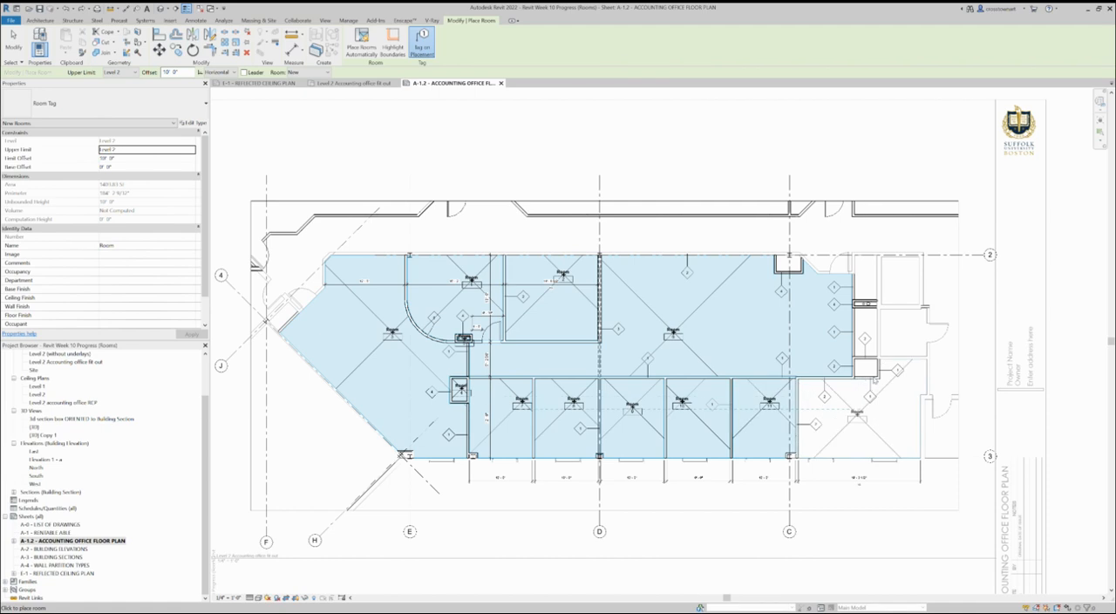
Place tagged rooms in the large corner office beyond grid C and in the three small stacked spaces beside the open area.
{"action": "left_click", "coordinate": [874, 377]}
{"action": "scroll", "coordinate": [872, 370], "scroll_direction": "up", "scroll_amount": 3}
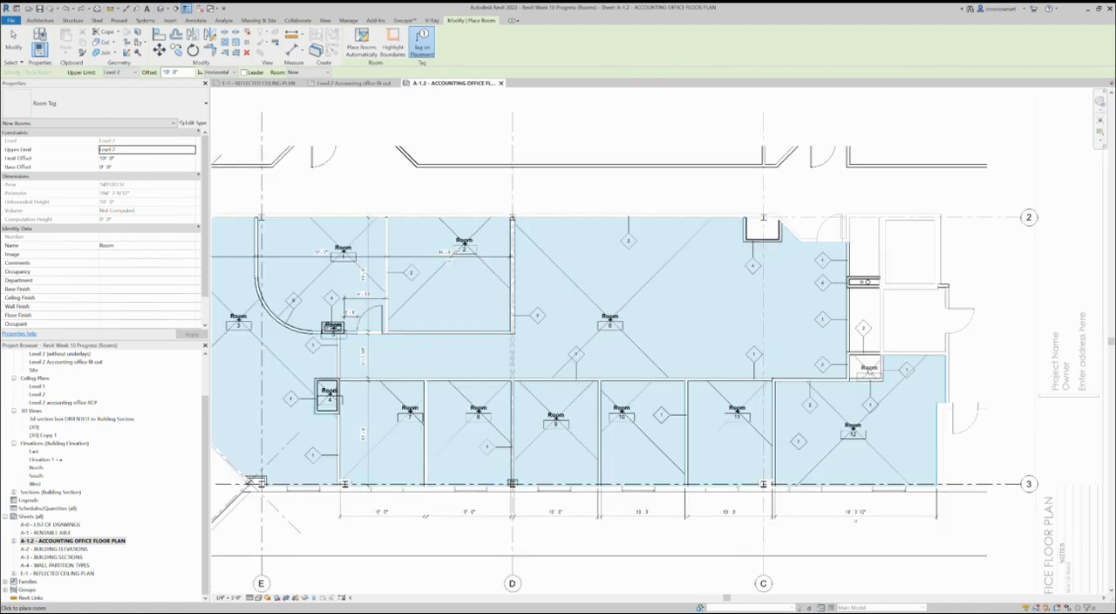
{"action": "scroll", "coordinate": [922, 391], "scroll_direction": "down", "scroll_amount": 3}
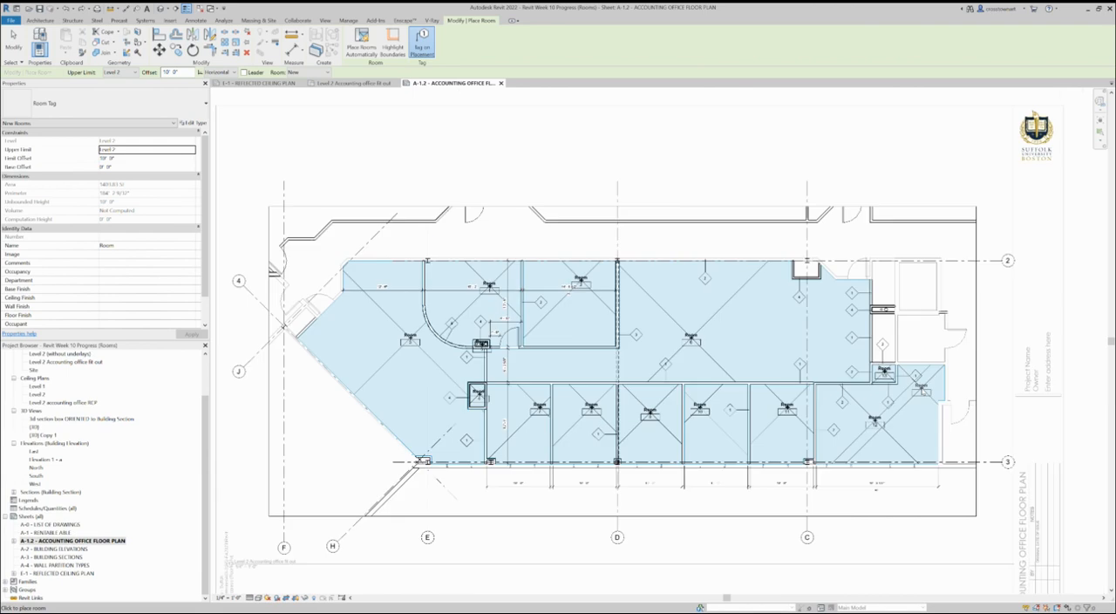
{"action": "scroll", "coordinate": [885, 311], "scroll_direction": "up", "scroll_amount": 4}
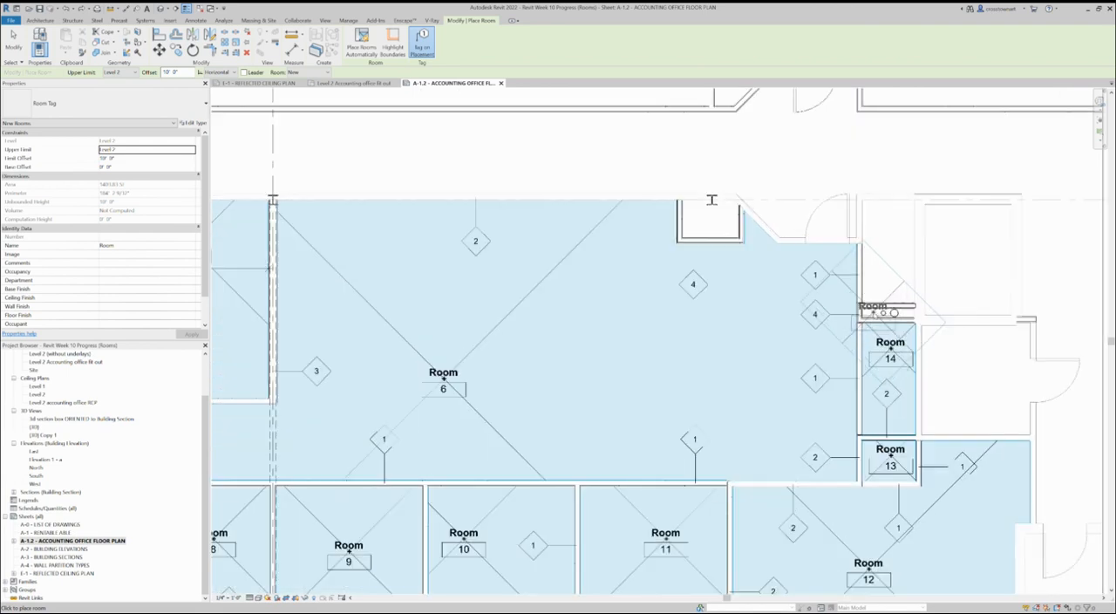
{"action": "scroll", "coordinate": [876, 314], "scroll_direction": "up", "scroll_amount": 2}
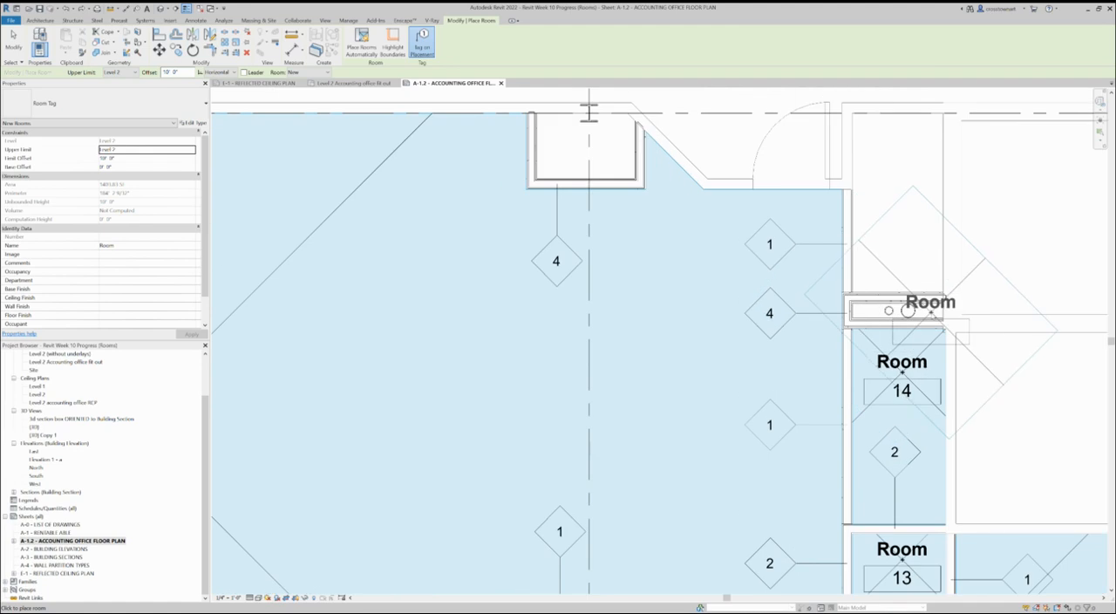
{"action": "scroll", "coordinate": [998, 329], "scroll_direction": "down", "scroll_amount": 3}
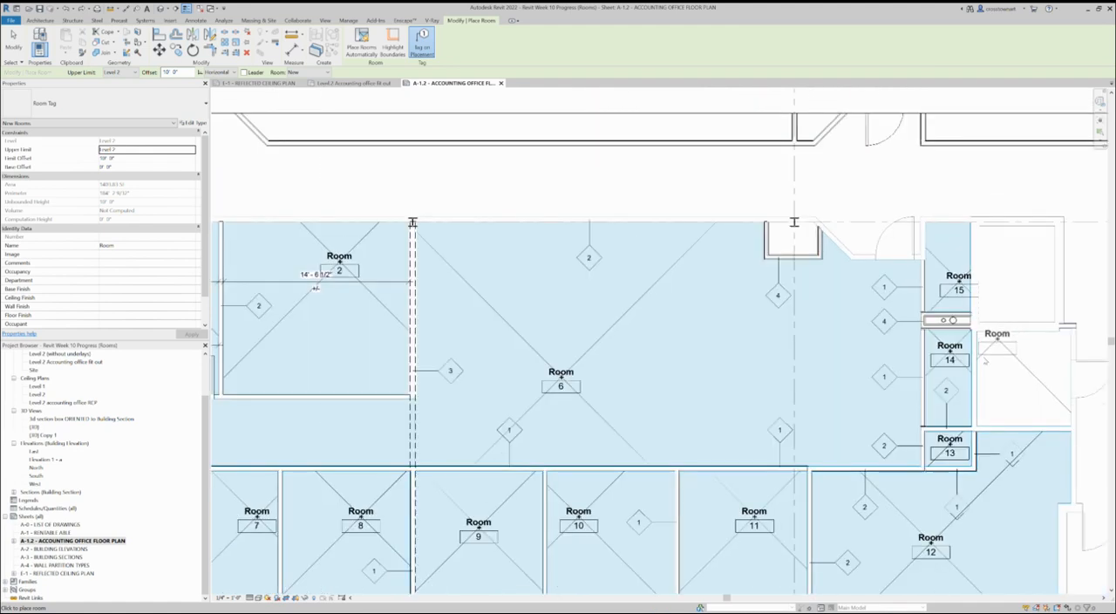
{"action": "scroll", "coordinate": [998, 335], "scroll_direction": "down", "scroll_amount": 3}
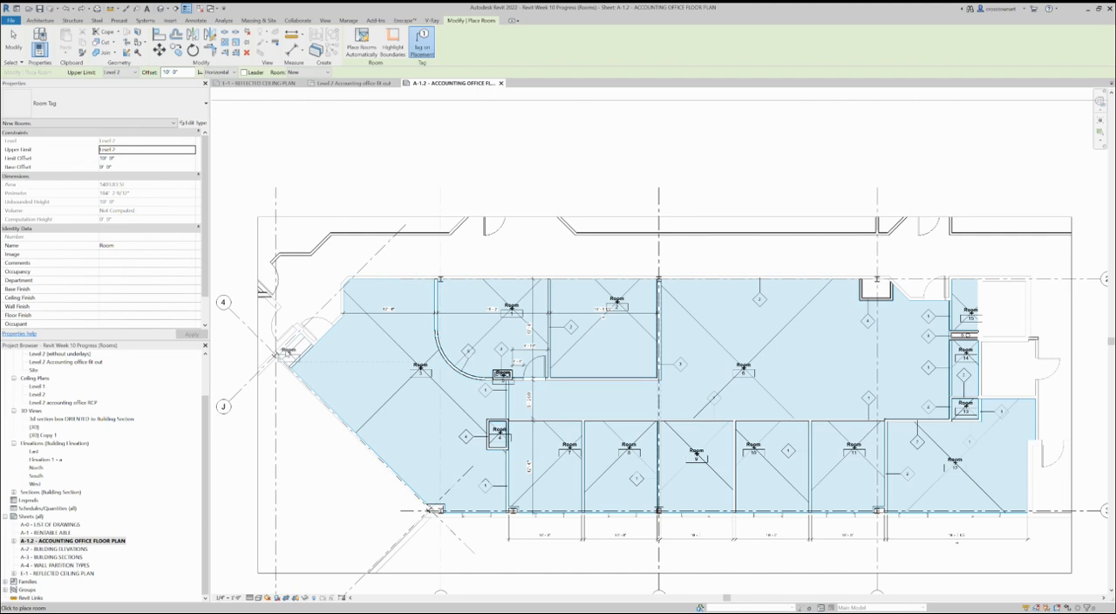
Place a tagged room in the small angled space beside the entrance doors and finish placing rooms.
{"action": "scroll", "coordinate": [287, 352], "scroll_direction": "up", "scroll_amount": 3}
{"action": "left_click", "coordinate": [299, 351]}
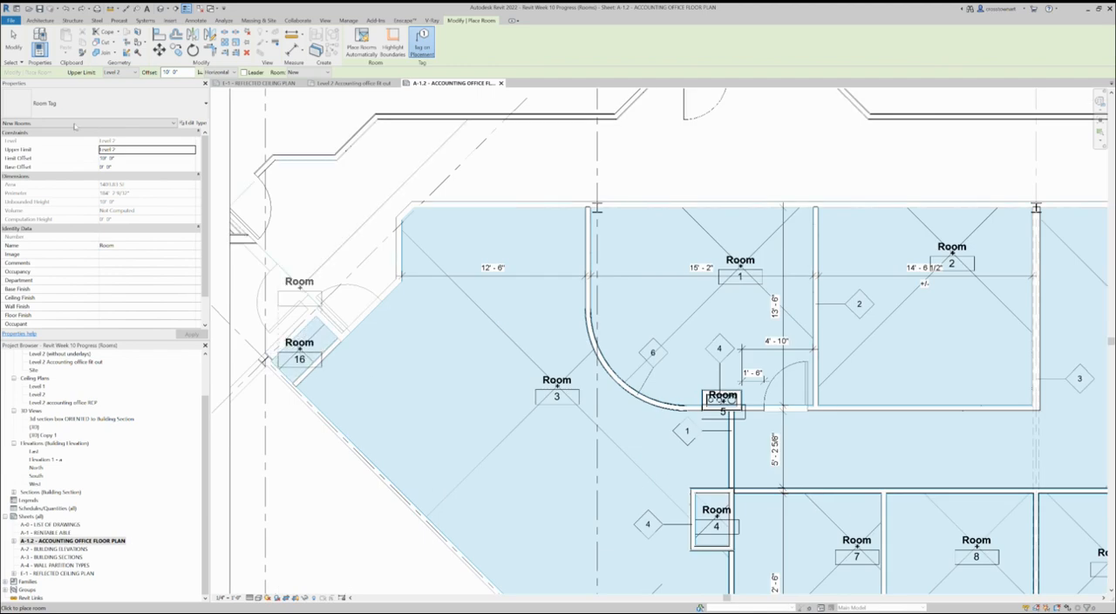
{"action": "left_click", "coordinate": [13, 43]}
Rename the small room beside the entrance doors to COATS.
{"action": "scroll", "coordinate": [304, 345], "scroll_direction": "up", "scroll_amount": 2}
{"action": "left_click", "coordinate": [304, 347]}
{"action": "left_click", "coordinate": [307, 355]}
{"action": "type", "text": "co"}
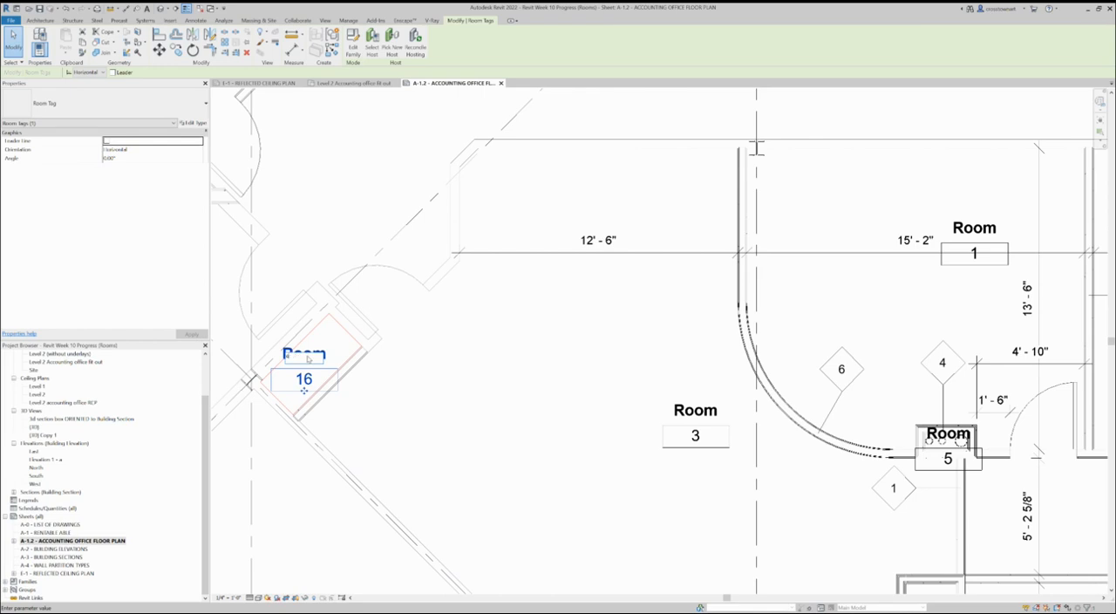
{"action": "type", "text": "ats"}
{"action": "key", "text": "Return"}
Rename the large room along the angled exterior wall to RECEPTION.
{"action": "left_click", "coordinate": [679, 410]}
{"action": "left_click", "coordinate": [679, 410]}
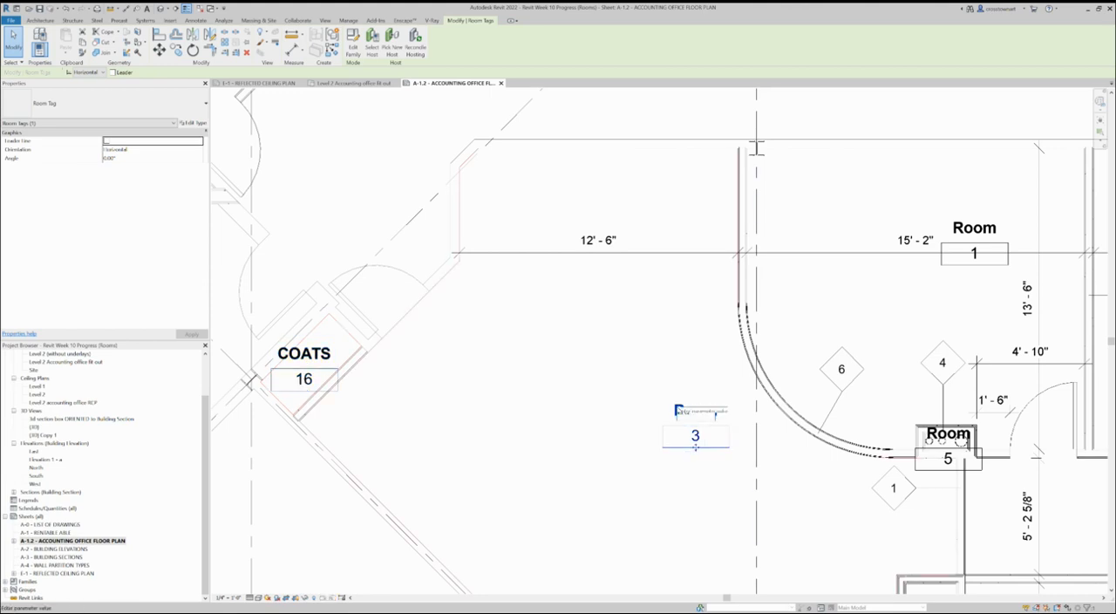
{"action": "type", "text": "RECEPTION"}
{"action": "key", "text": "Return"}
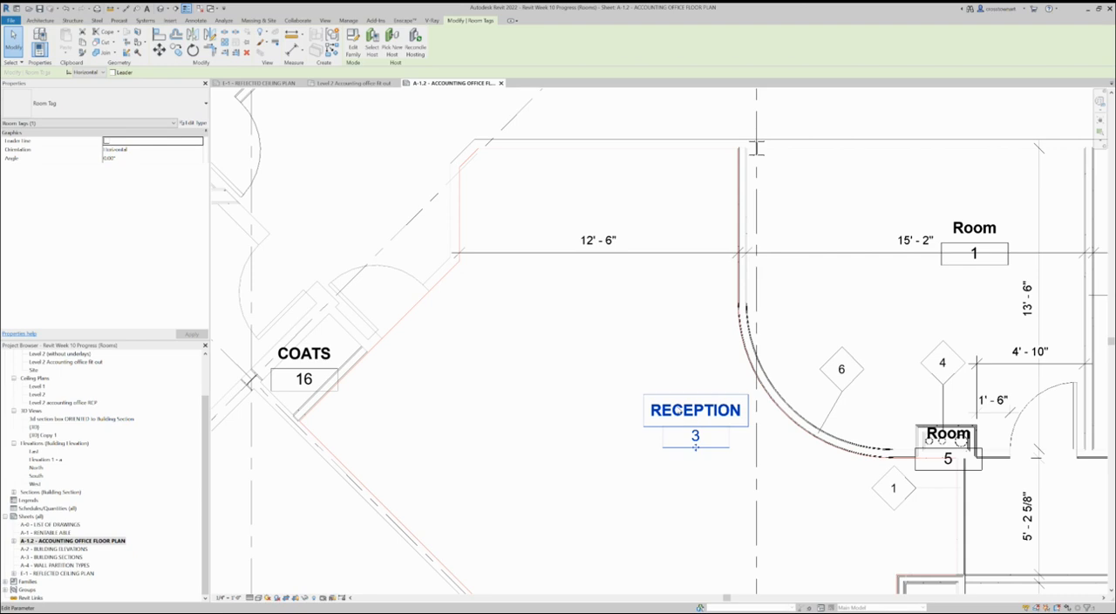
Rename the curved-wall room to CONF. A.
{"action": "scroll", "coordinate": [523, 287], "scroll_direction": "down", "scroll_amount": 3}
{"action": "scroll", "coordinate": [671, 226], "scroll_direction": "up", "scroll_amount": 2}
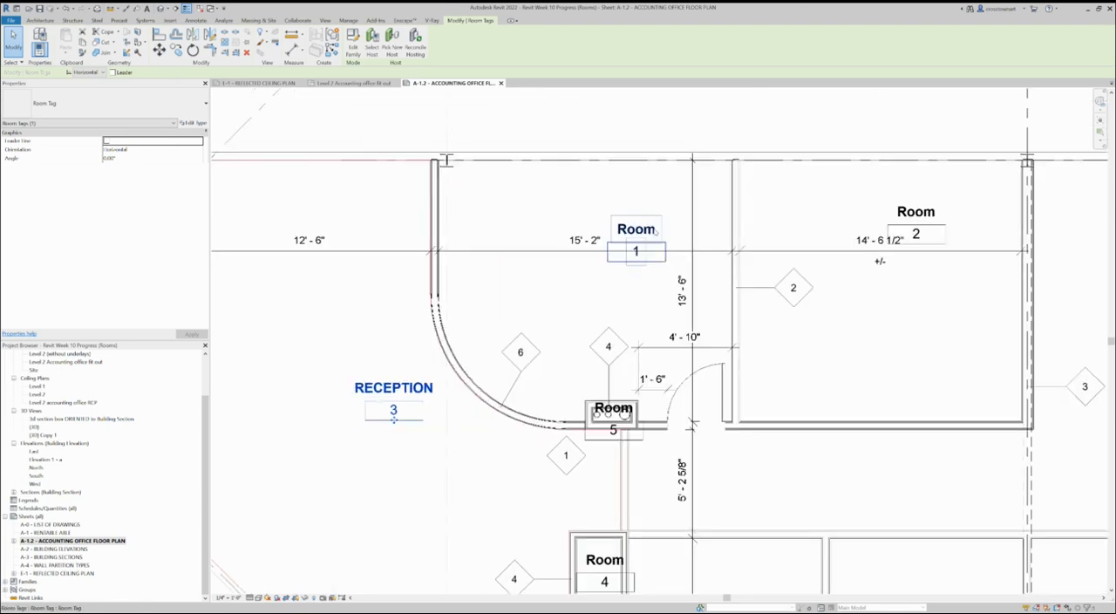
{"action": "left_click", "coordinate": [636, 228]}
{"action": "left_click", "coordinate": [636, 230]}
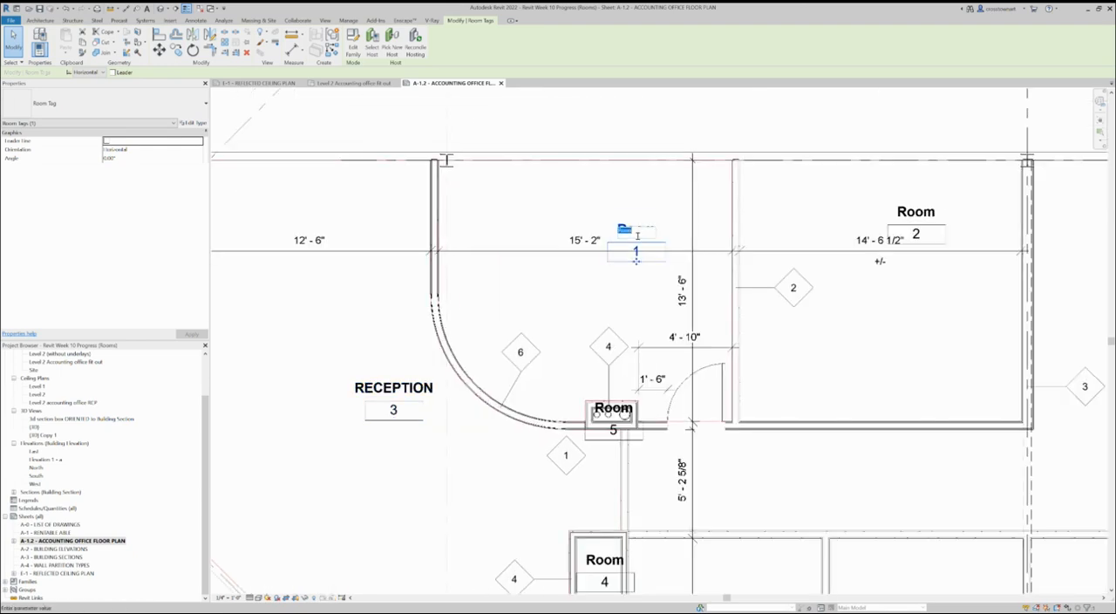
{"action": "type", "text": "co"}
{"action": "key", "text": "Return"}
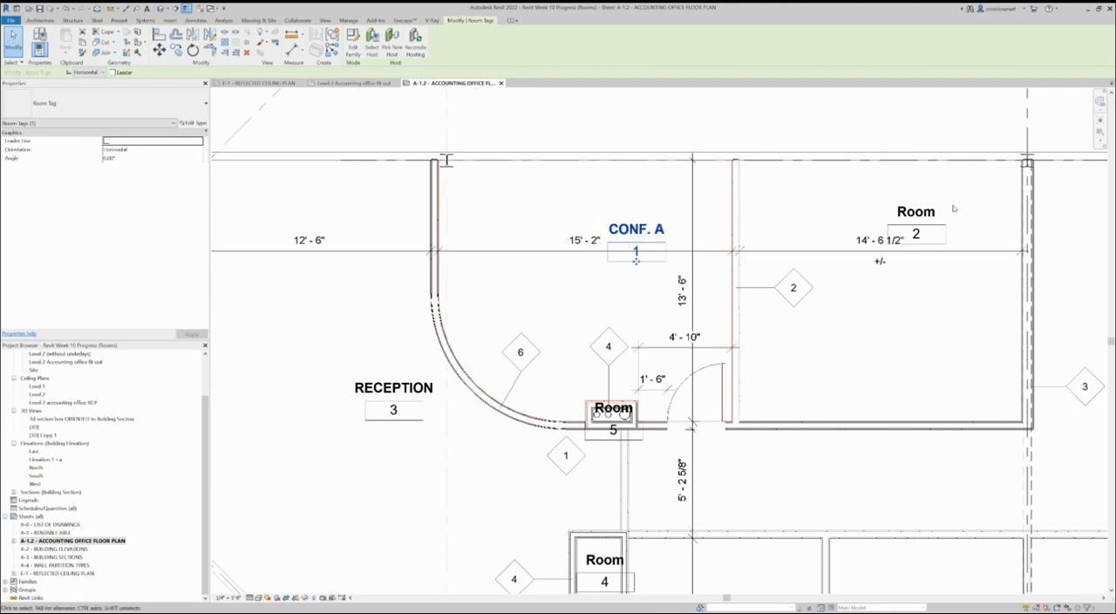
Rename the rectangular room adjacent to the curved-wall room to CONF B.
{"action": "left_click", "coordinate": [915, 212]}
{"action": "left_click", "coordinate": [915, 213]}
{"action": "type", "text": "CONF"}
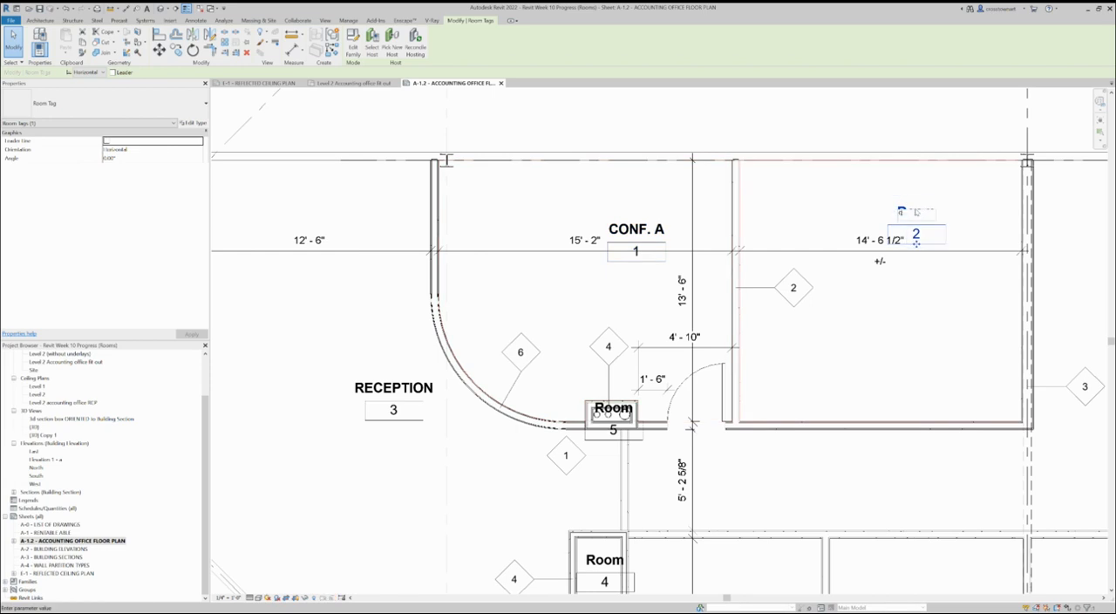
{"action": "type", "text": " B"}
{"action": "key", "text": "Return"}
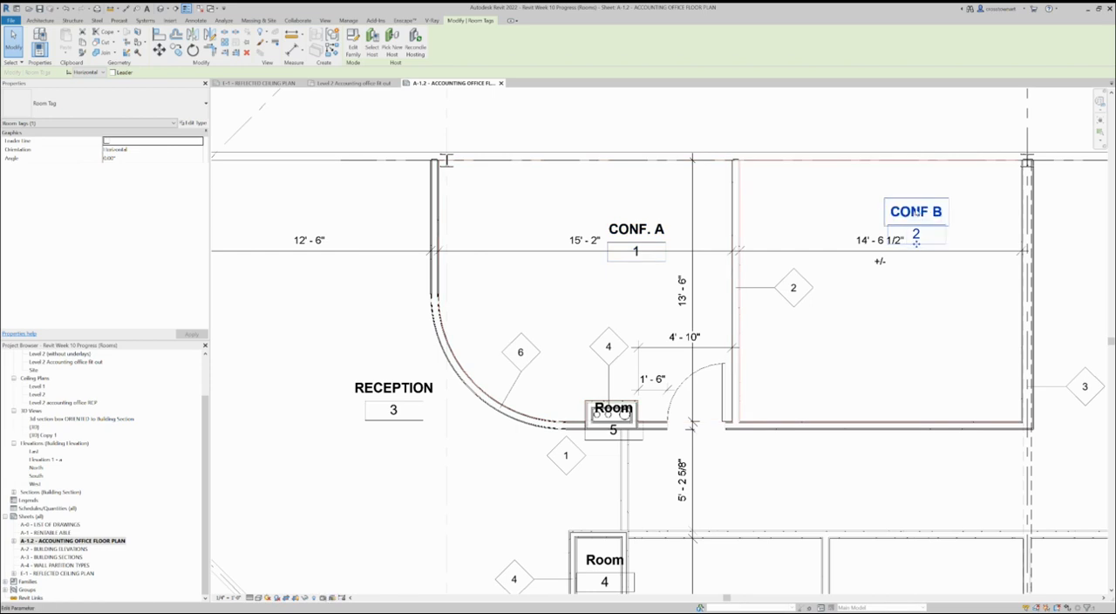
Rename the small pipe enclosure below the curved-wall room to CHASE.
{"action": "scroll", "coordinate": [563, 205], "scroll_direction": "down", "scroll_amount": 2}
{"action": "scroll", "coordinate": [643, 344], "scroll_direction": "up", "scroll_amount": 2}
{"action": "scroll", "coordinate": [643, 344], "scroll_direction": "up", "scroll_amount": 2}
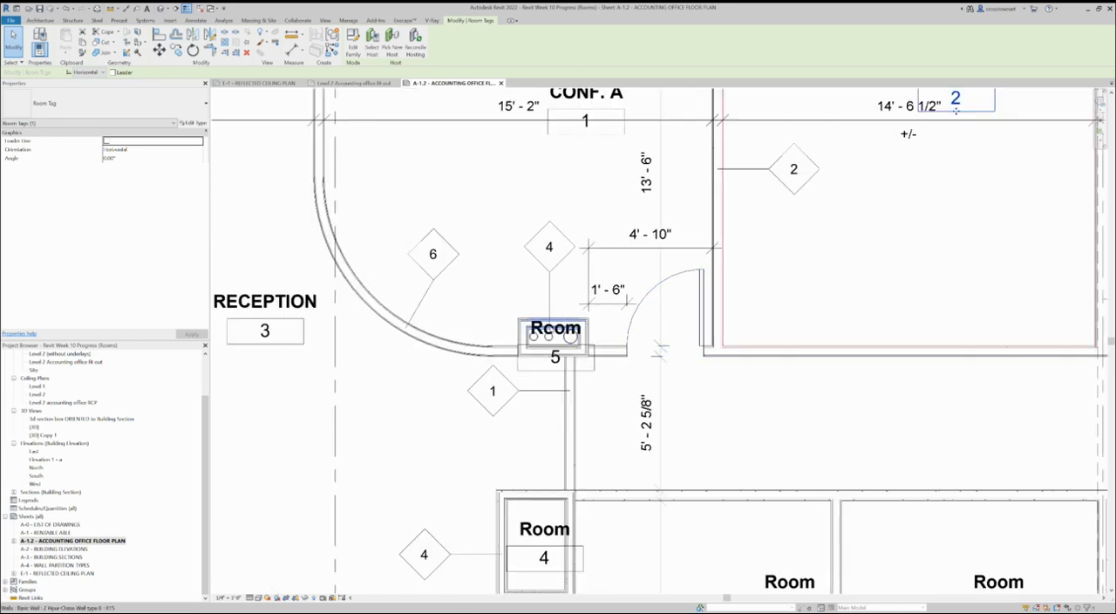
{"action": "scroll", "coordinate": [557, 335], "scroll_direction": "up", "scroll_amount": 3}
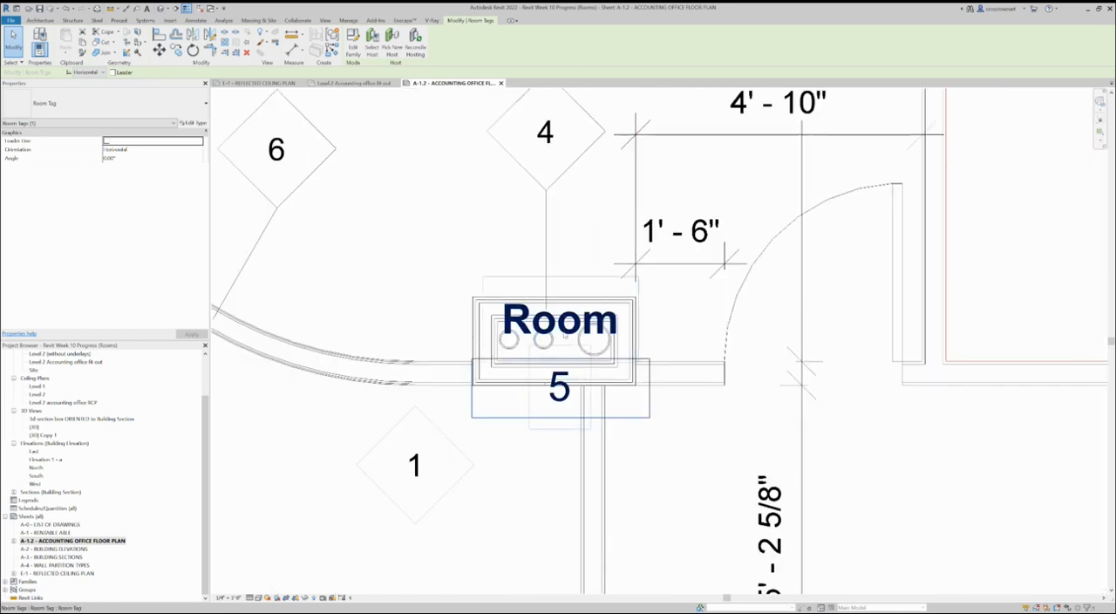
{"action": "left_click", "coordinate": [567, 331]}
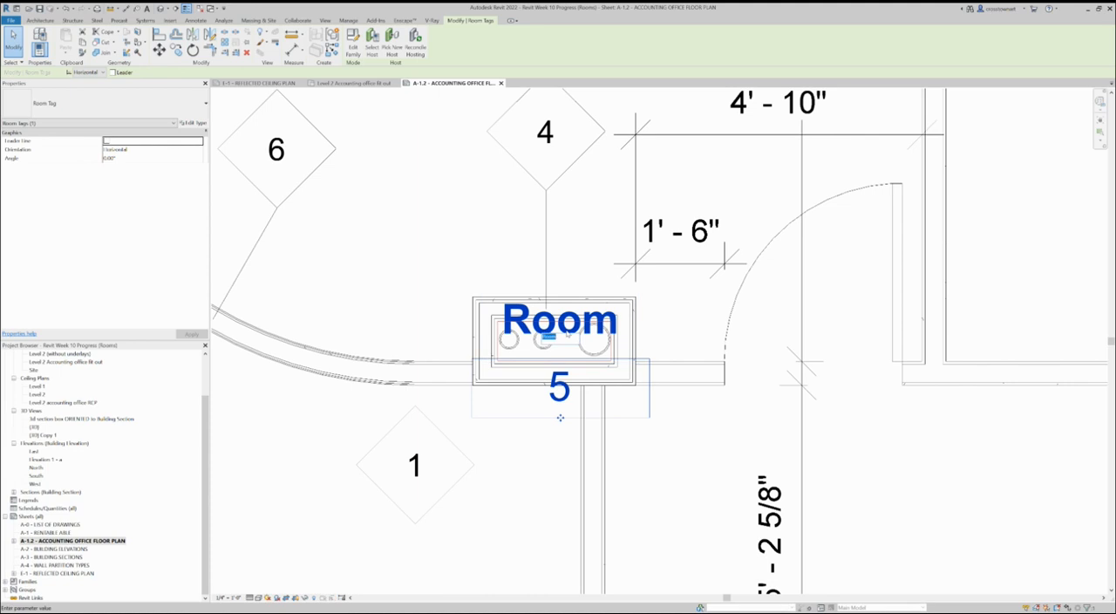
{"action": "type", "text": "CHASE"}
{"action": "scroll", "coordinate": [427, 145], "scroll_direction": "down", "scroll_amount": 3}
{"action": "left_click", "coordinate": [477, 342]}
Rename the small enclosure at the corner of the offices, room 4, to CHASE.
{"action": "scroll", "coordinate": [478, 344], "scroll_direction": "down", "scroll_amount": 2}
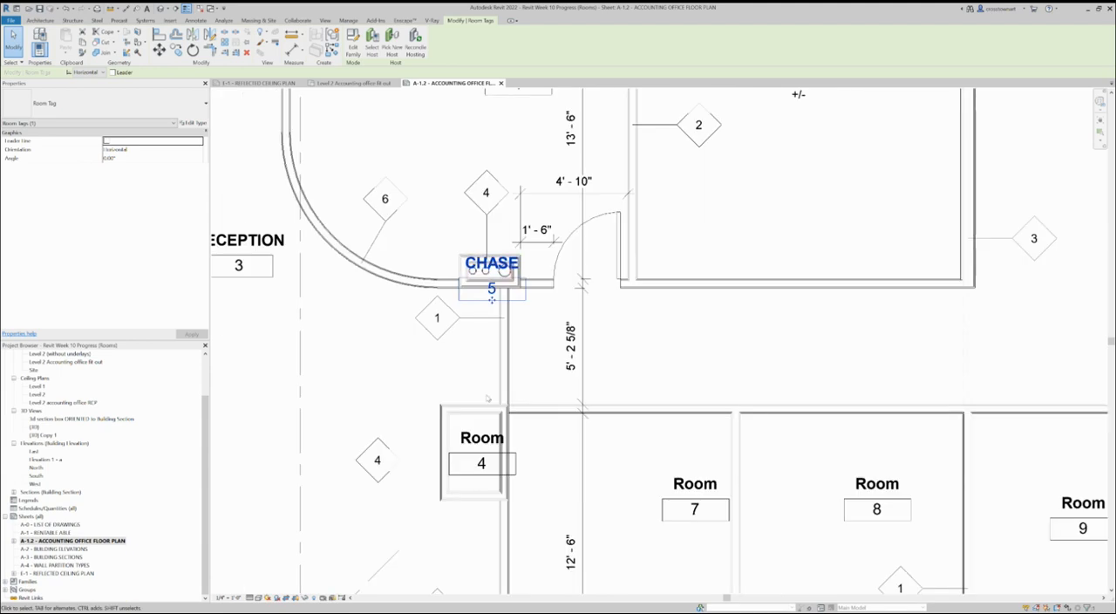
{"action": "left_click", "coordinate": [482, 438]}
{"action": "left_click", "coordinate": [484, 440]}
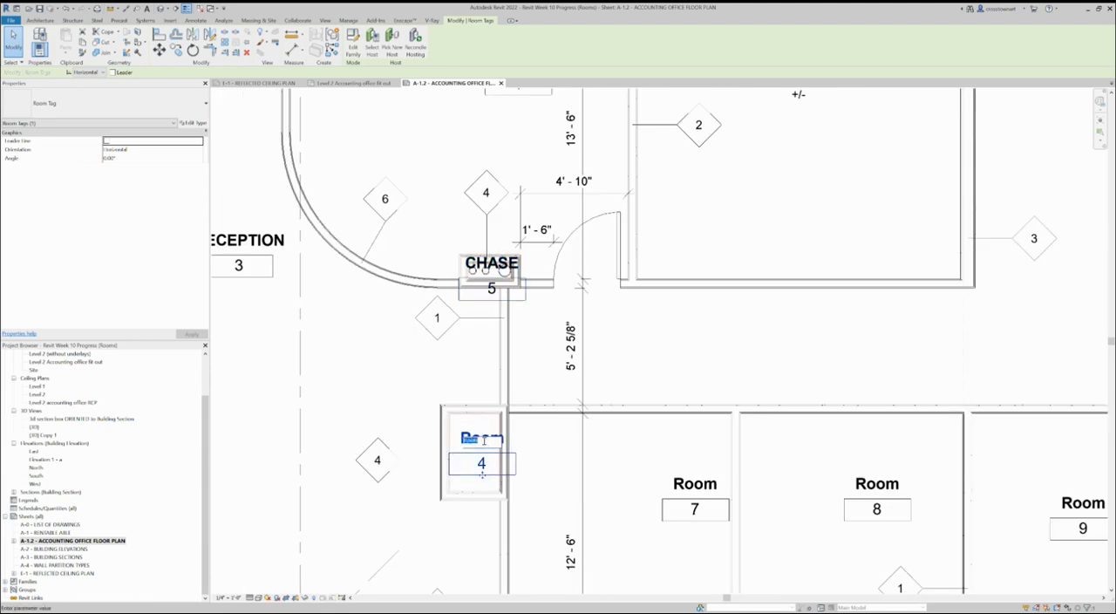
{"action": "type", "text": "CHASE"}
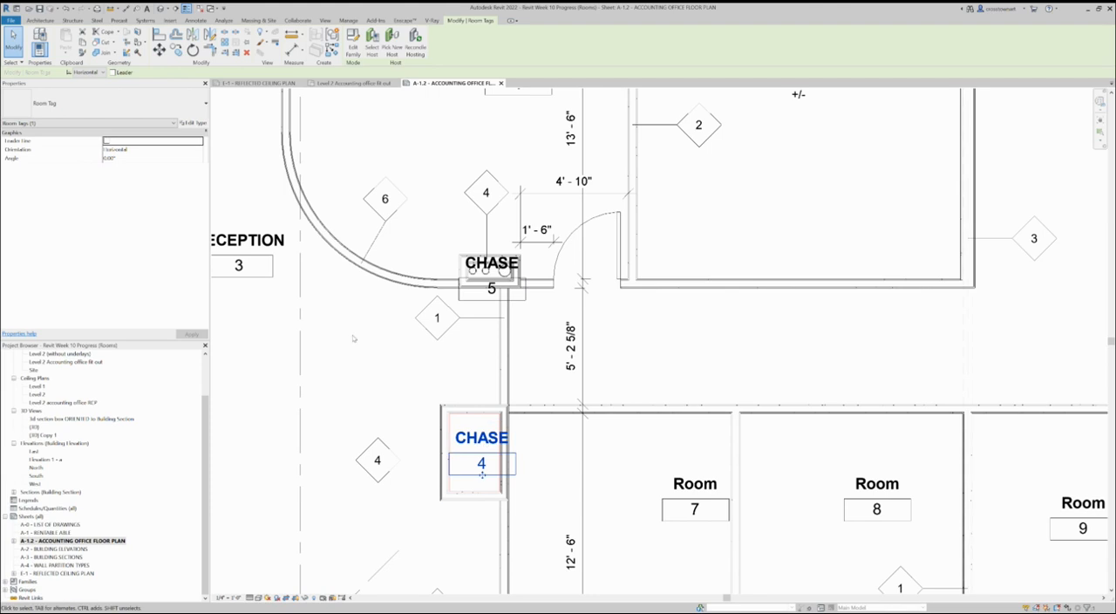
Rename the first 10' wide room along the exterior wall, room 7, to OFFICE.
{"action": "scroll", "coordinate": [355, 336], "scroll_direction": "down", "scroll_amount": 1}
{"action": "left_click", "coordinate": [626, 446]}
{"action": "left_click", "coordinate": [622, 448]}
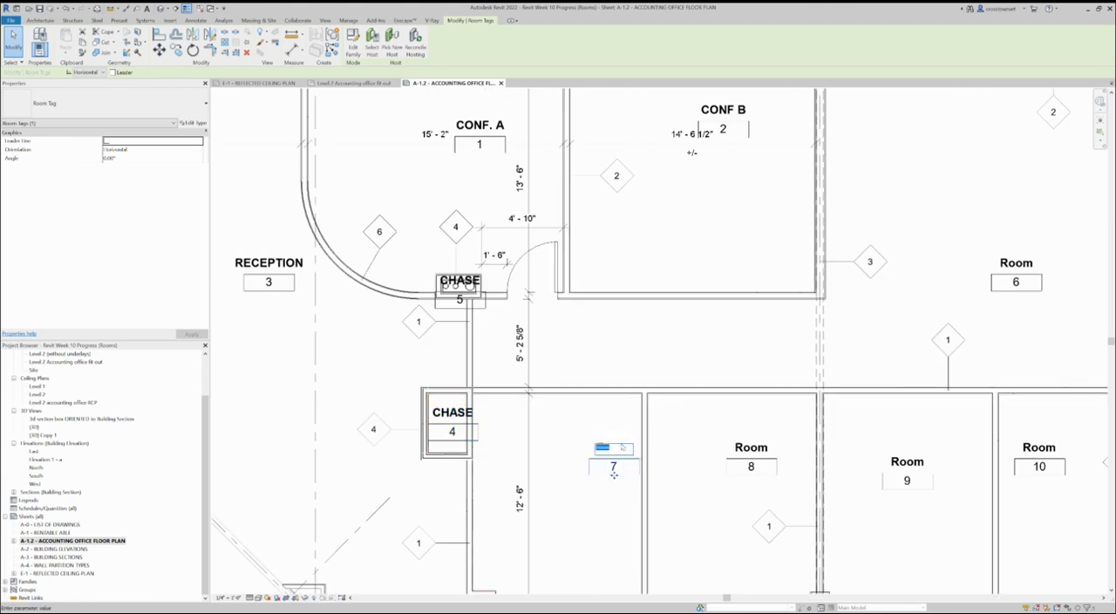
{"action": "type", "text": "OFFICE"}
{"action": "key", "text": "Return"}
Rename room 8, the second 10' wide room along the exterior wall, to OFFICE.
{"action": "scroll", "coordinate": [613, 474], "scroll_direction": "down", "scroll_amount": 4}
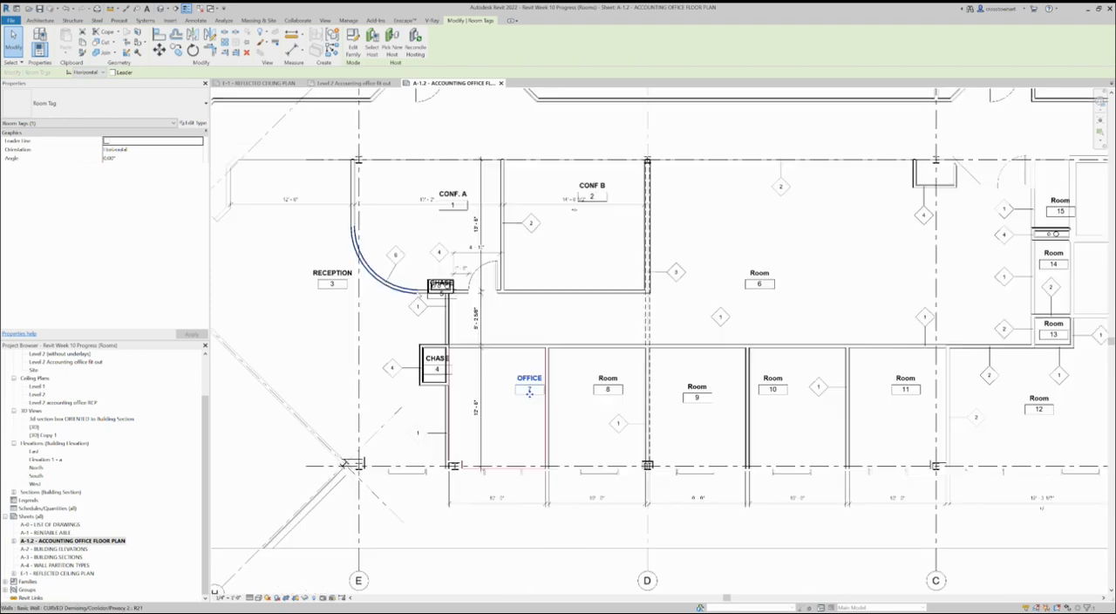
{"action": "left_click", "coordinate": [551, 377]}
{"action": "left_click", "coordinate": [551, 376]}
{"action": "type", "text": "off"}
{"action": "key", "text": "Return"}
Rename room 9, the exterior-wall room just past grid D, to OFFICE.
{"action": "scroll", "coordinate": [466, 383], "scroll_direction": "up", "scroll_amount": 2}
{"action": "left_click", "coordinate": [745, 396]}
{"action": "left_click", "coordinate": [747, 397]}
{"action": "type", "text": "OFFICE"}
{"action": "key", "text": "Return"}
Rename room 10, the fourth 10' wide room along the exterior wall, to OFFICE.
{"action": "scroll", "coordinate": [750, 423], "scroll_direction": "down", "scroll_amount": 3}
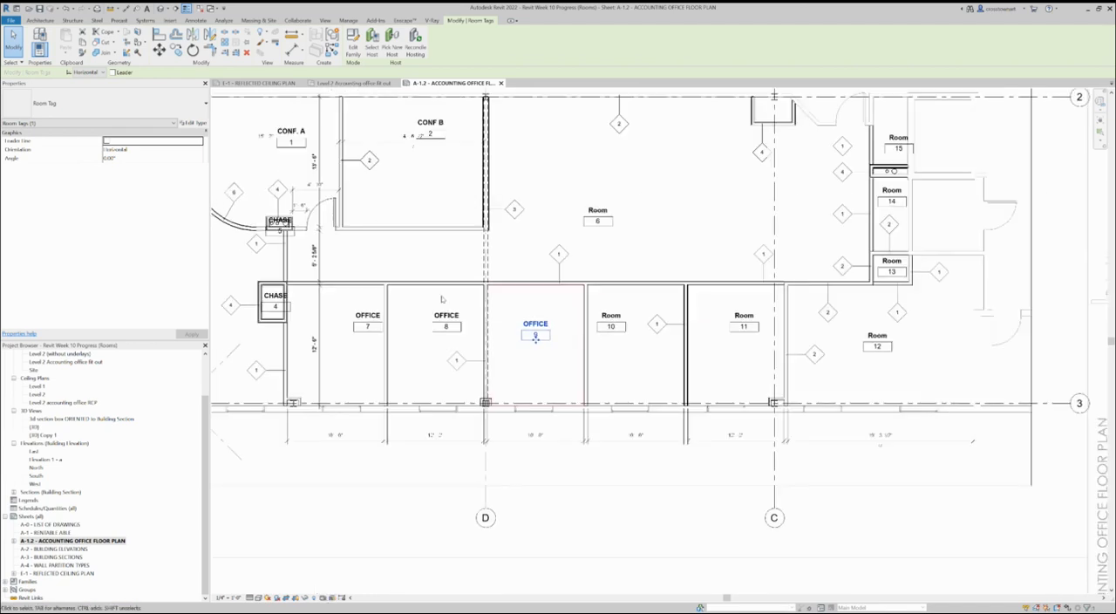
{"action": "scroll", "coordinate": [636, 288], "scroll_direction": "up", "scroll_amount": 4}
{"action": "left_click", "coordinate": [591, 329]}
{"action": "left_click", "coordinate": [590, 329]}
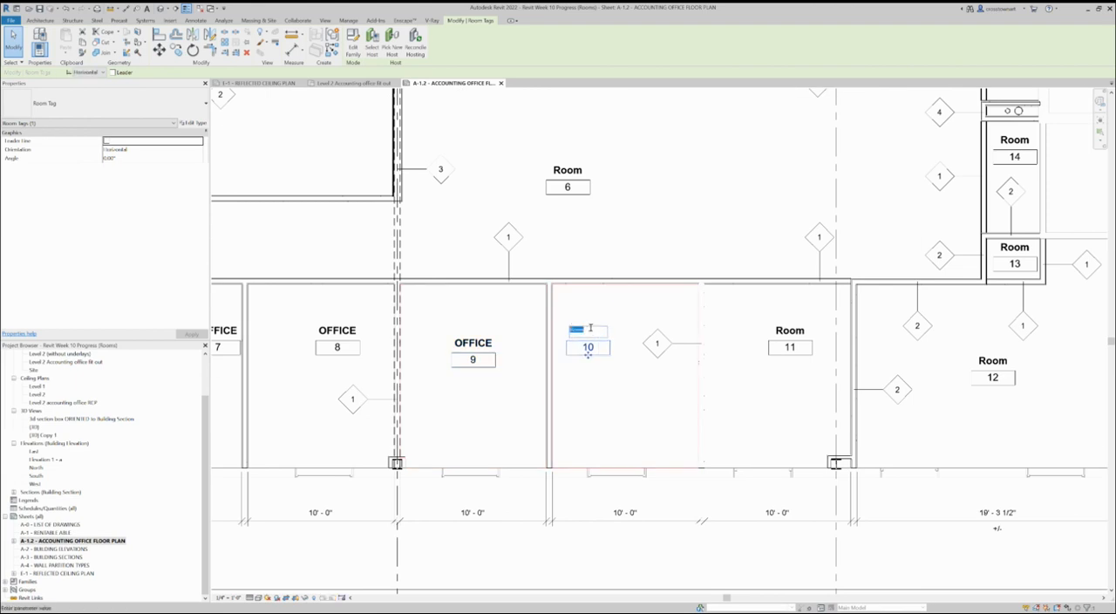
{"action": "type", "text": "OFFICE"}
{"action": "key", "text": "Return"}
Rename room 11, the exterior-wall room at grid C, to OFFICE.
{"action": "left_click", "coordinate": [788, 330]}
{"action": "left_click", "coordinate": [788, 330]}
{"action": "type", "text": "OFFICE"}
{"action": "key", "text": "Return"}
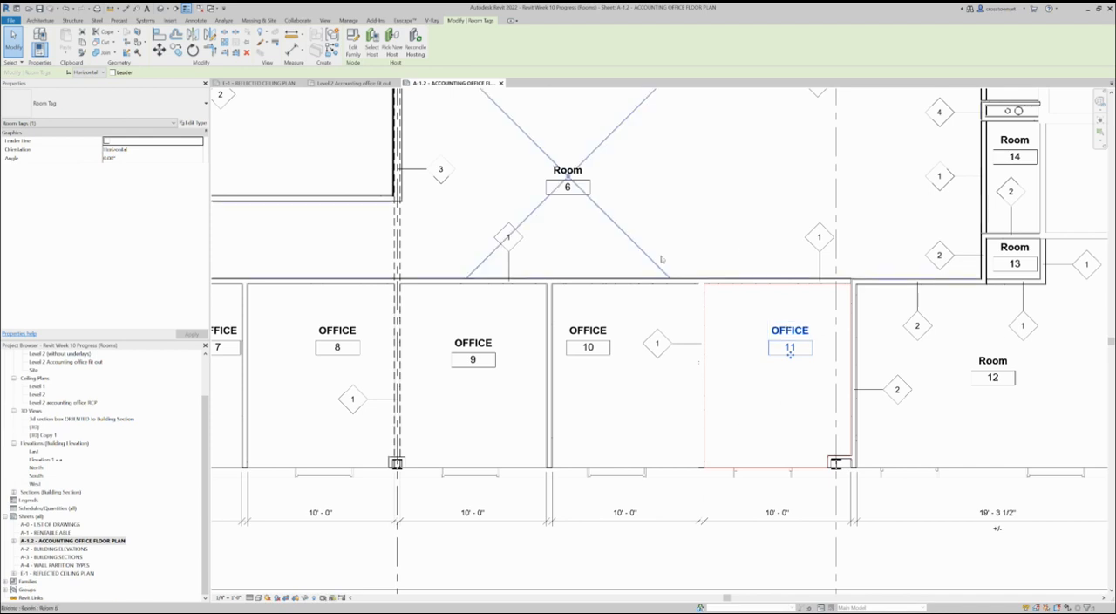
Rename the large corner room at the end of the office row, room 12, to OFFICE.
{"action": "scroll", "coordinate": [589, 279], "scroll_direction": "down", "scroll_amount": 2}
{"action": "scroll", "coordinate": [952, 306], "scroll_direction": "up", "scroll_amount": 2}
{"action": "left_click", "coordinate": [787, 361]}
{"action": "left_click", "coordinate": [789, 360]}
{"action": "type", "text": "OFFICE"}
{"action": "key", "text": "Return"}
{"action": "scroll", "coordinate": [828, 199], "scroll_direction": "up", "scroll_amount": 2}
{"action": "left_click", "coordinate": [799, 287]}
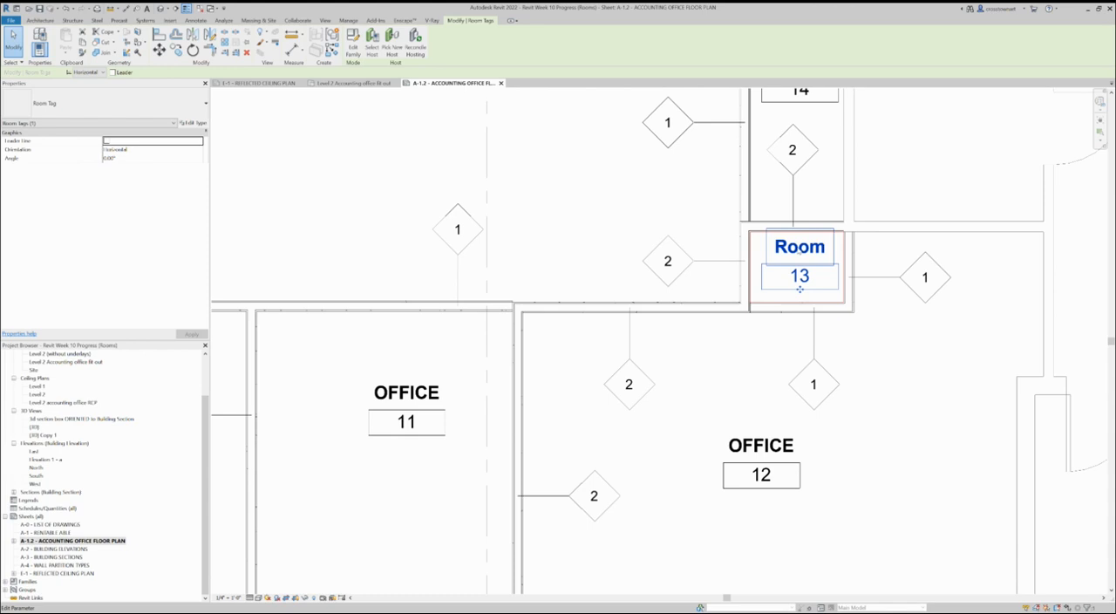
{"action": "key", "text": "c"}
{"action": "key", "text": "l"}
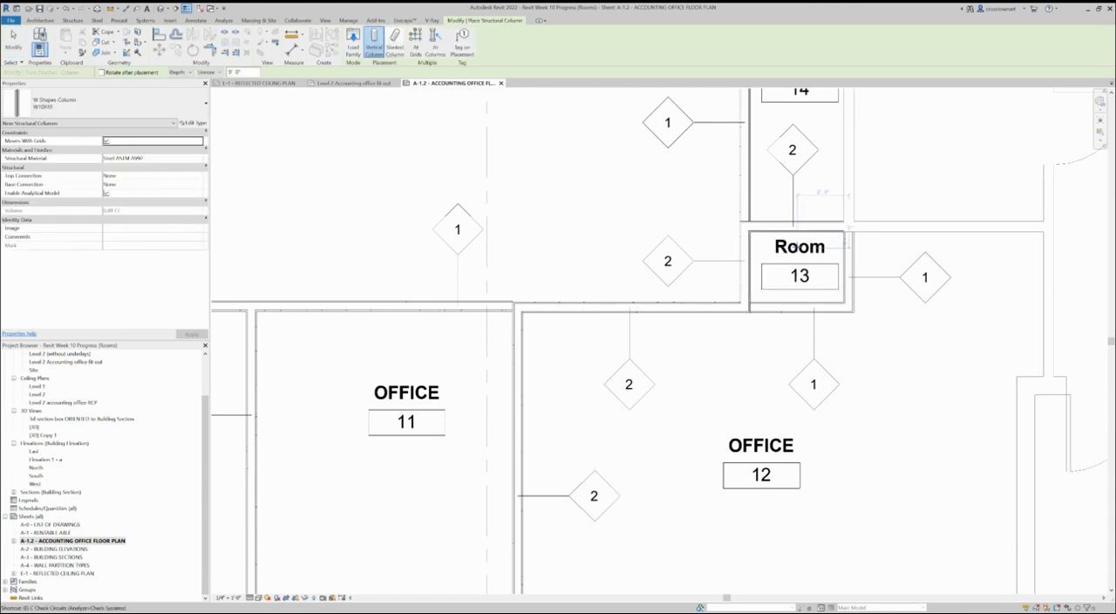
{"action": "key", "text": "Escape"}
Rename the small room directly above the large corner office, room 13, to CLOSET.
{"action": "left_click", "coordinate": [797, 227]}
{"action": "left_click", "coordinate": [800, 247]}
{"action": "left_click", "coordinate": [799, 248]}
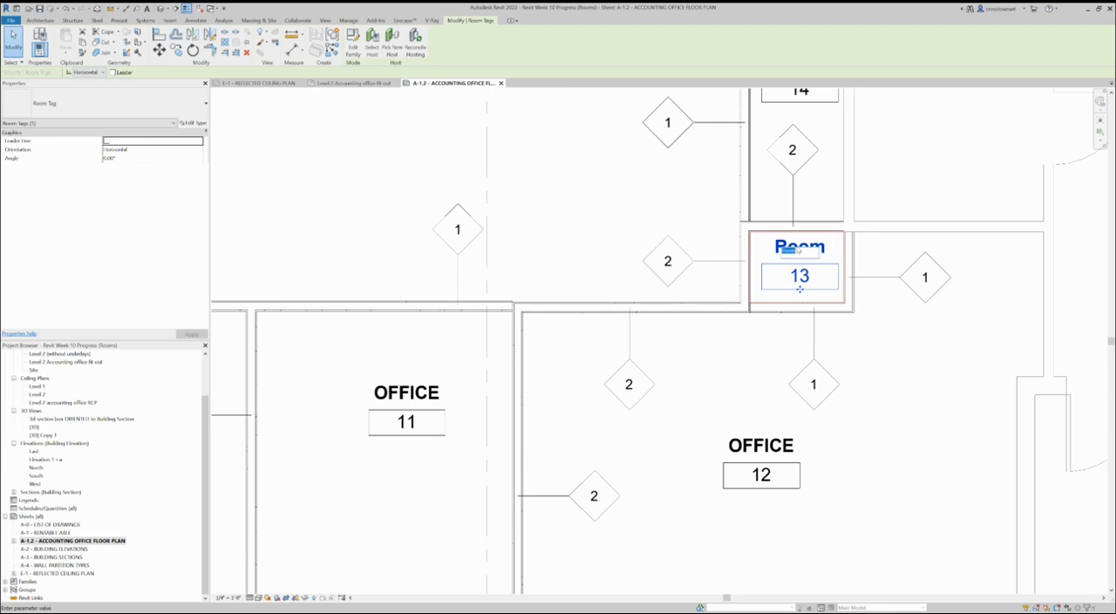
{"action": "type", "text": "CLOSET"}
{"action": "key", "text": "Return"}
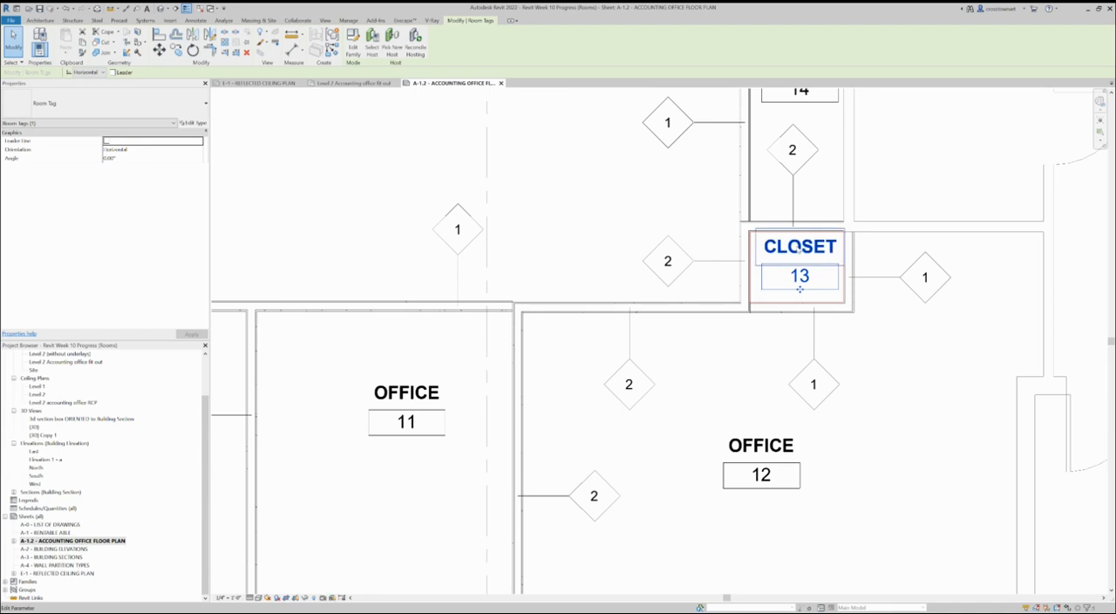
Rename the narrow room between the small closet and the pipe chase, room 14, to CLOSET.
{"action": "scroll", "coordinate": [869, 470], "scroll_direction": "down", "scroll_amount": 4}
{"action": "scroll", "coordinate": [798, 406], "scroll_direction": "up", "scroll_amount": 2}
{"action": "left_click", "coordinate": [798, 254]}
{"action": "left_click", "coordinate": [797, 255]}
{"action": "type", "text": "CLOSET"}
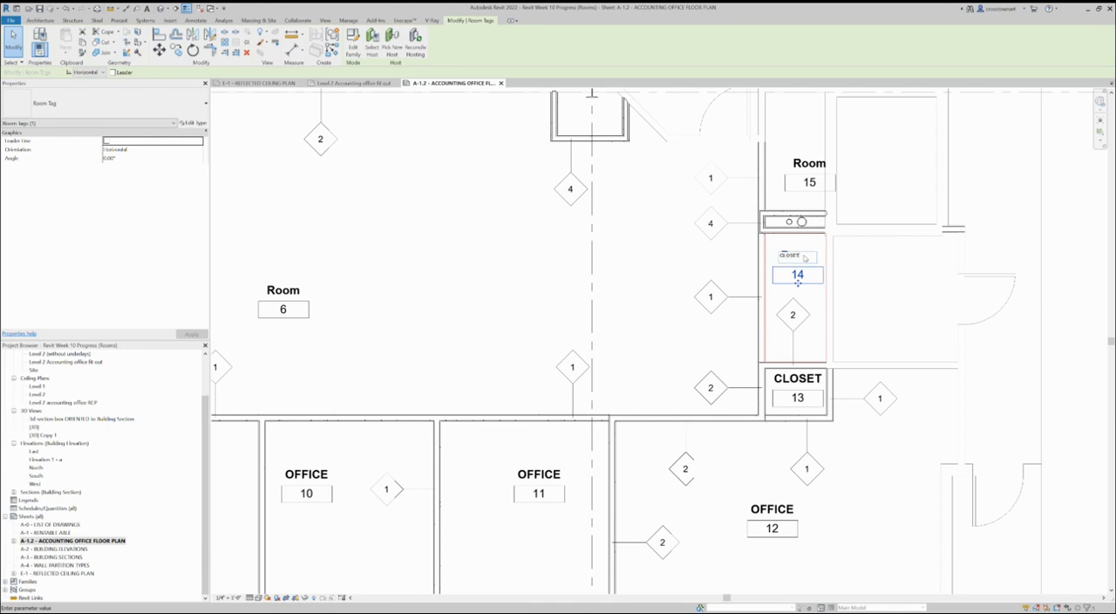
{"action": "key", "text": "Return"}
Rename the narrow room above the pipe chase, room 15, to SERVERS.
{"action": "left_click", "coordinate": [810, 183]}
{"action": "left_click", "coordinate": [809, 163]}
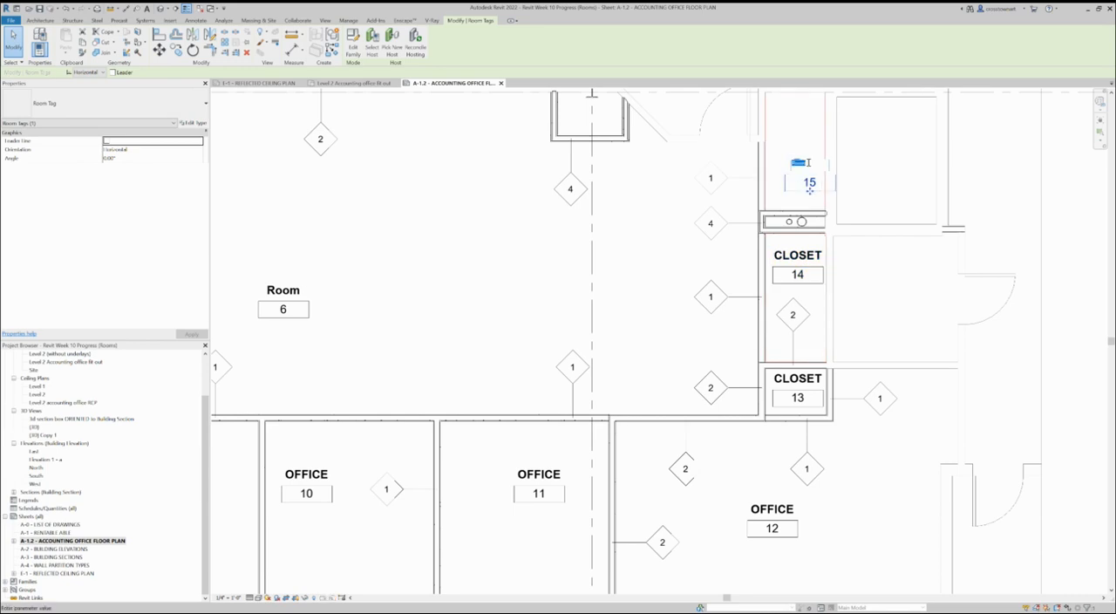
{"action": "type", "text": "SERVERS"}
{"action": "key", "text": "Return"}
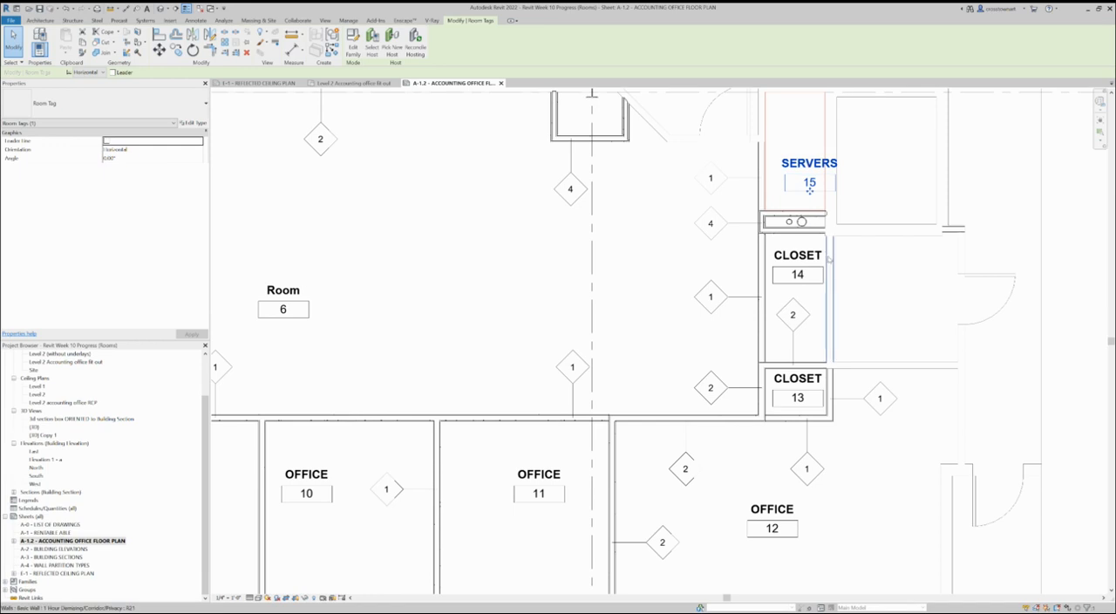
{"action": "scroll", "coordinate": [828, 255], "scroll_direction": "down", "scroll_amount": 2}
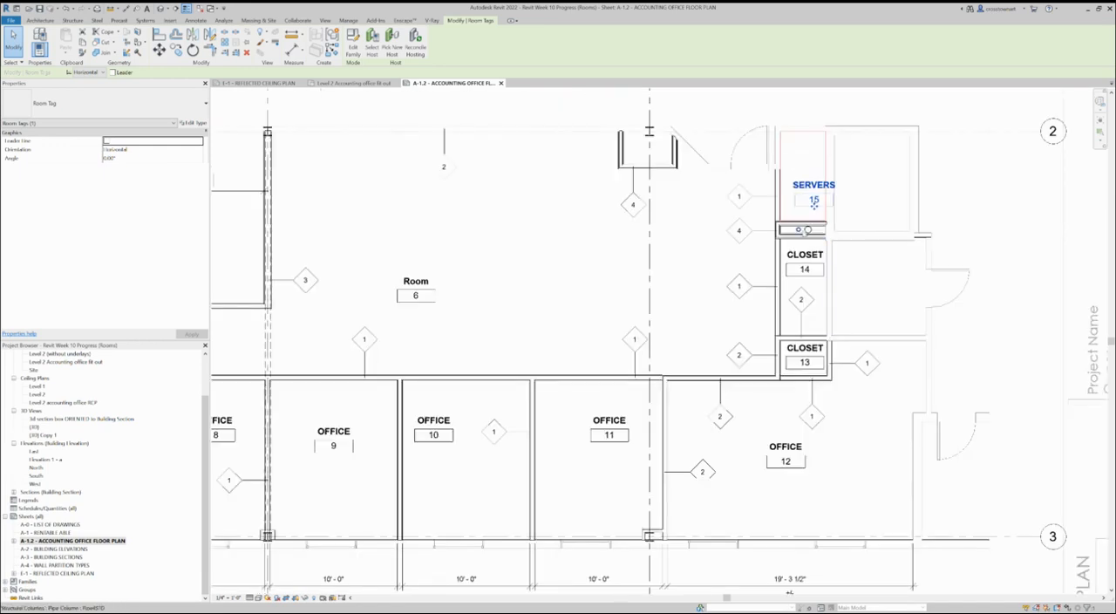
{"action": "scroll", "coordinate": [852, 309], "scroll_direction": "down", "scroll_amount": 2}
{"action": "scroll", "coordinate": [602, 332], "scroll_direction": "down", "scroll_amount": 1}
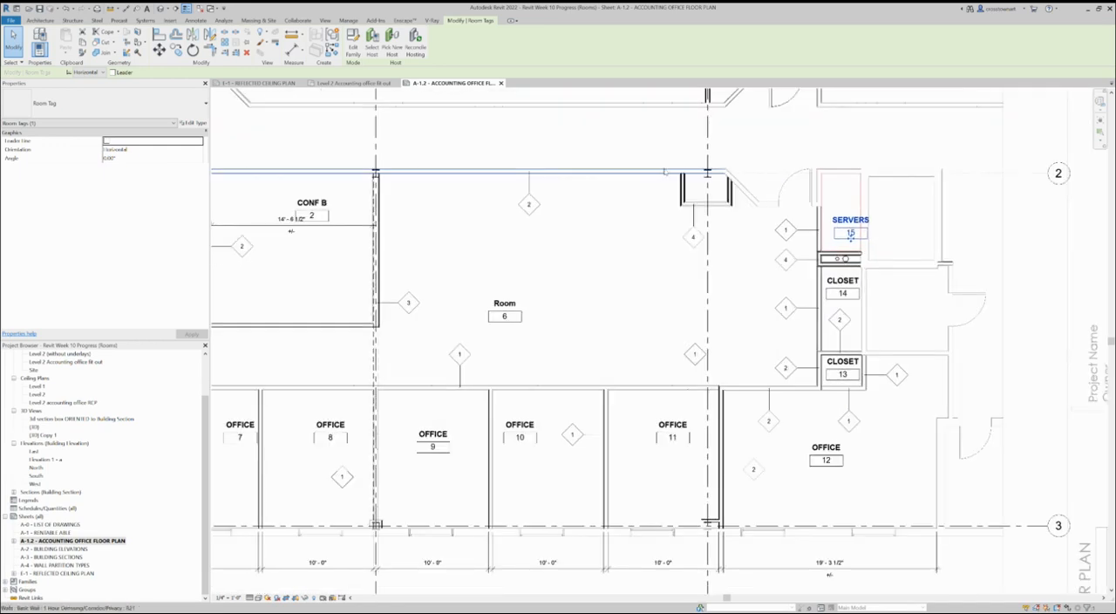
Turn on Show Area in the Room Tag type, keeping the room number shown.
{"action": "scroll", "coordinate": [602, 331], "scroll_direction": "down", "scroll_amount": 1}
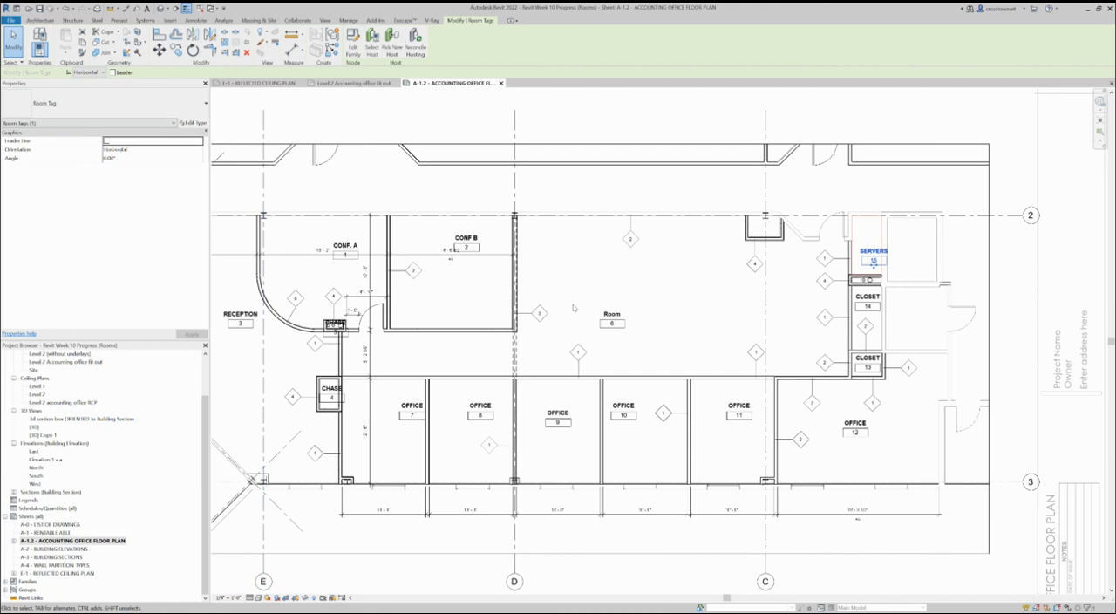
{"action": "left_click", "coordinate": [611, 316]}
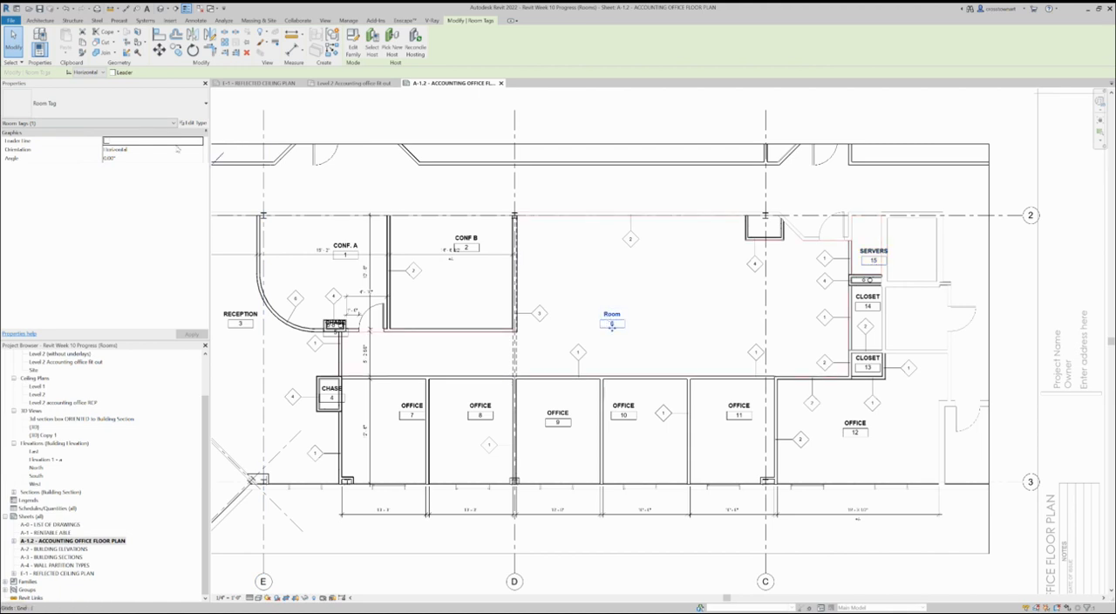
{"action": "left_click", "coordinate": [192, 123]}
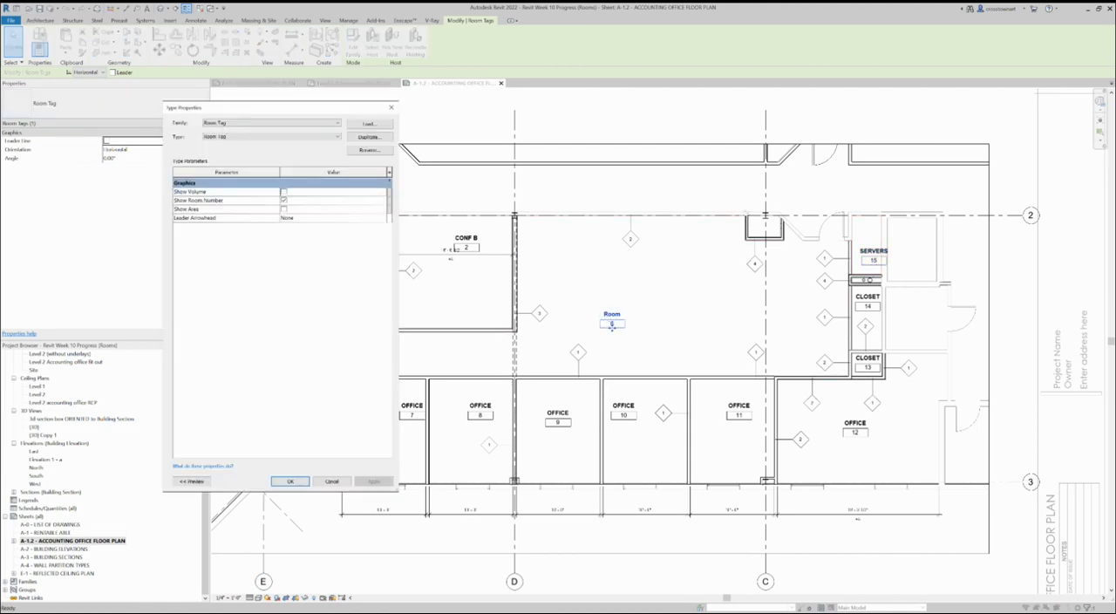
{"action": "left_click", "coordinate": [284, 210]}
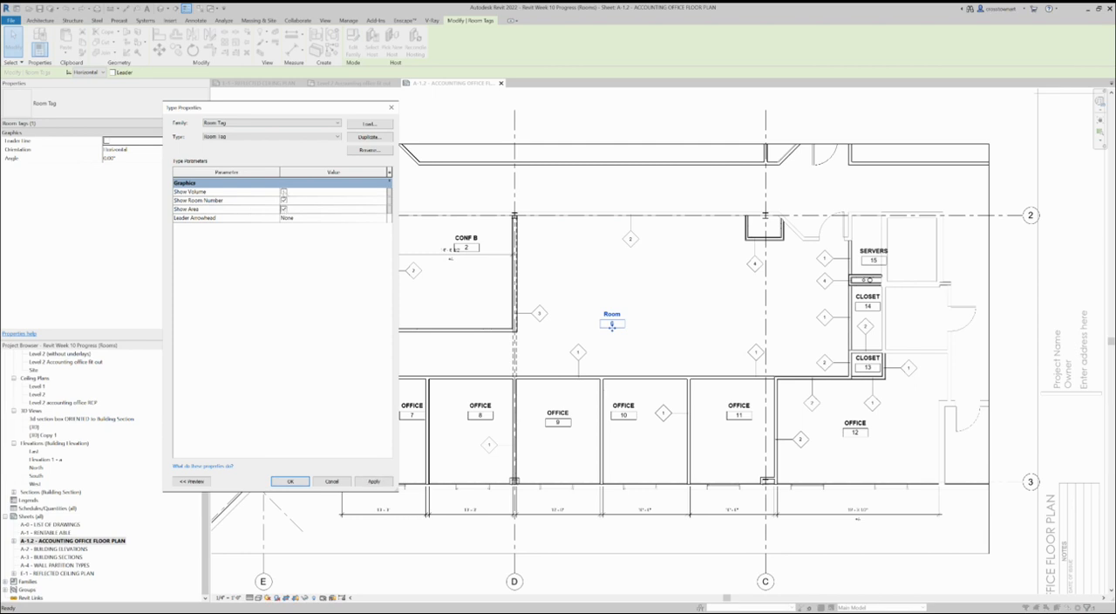
{"action": "left_click", "coordinate": [284, 200]}
{"action": "left_click", "coordinate": [283, 199]}
{"action": "left_click", "coordinate": [291, 481]}
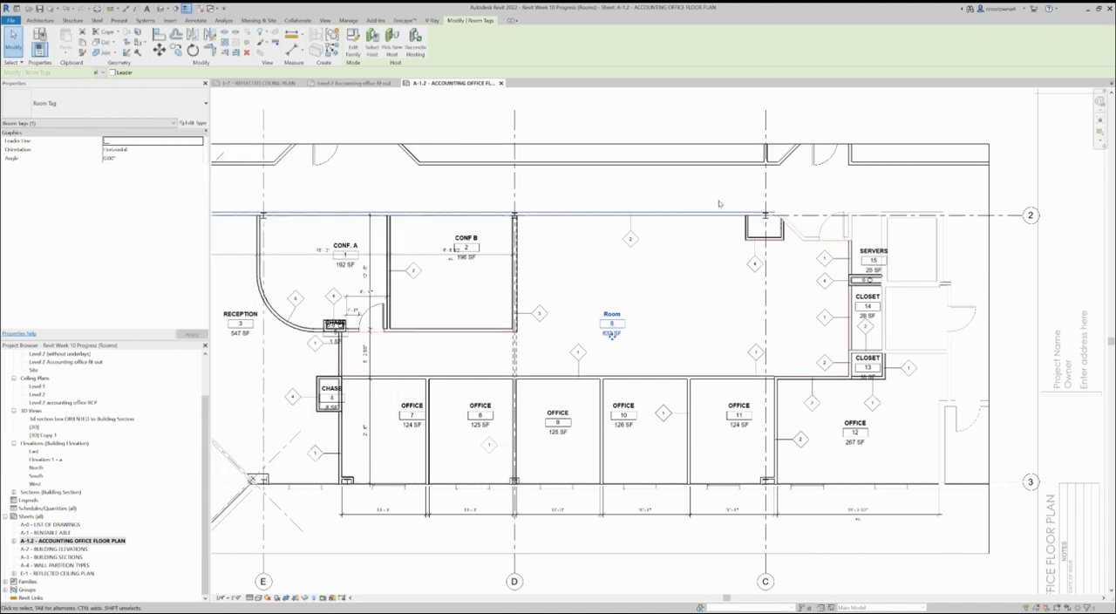
Rename the large central room, room 6, to OPEN WORK AREA.
{"action": "left_click", "coordinate": [646, 314]}
{"action": "scroll", "coordinate": [708, 335], "scroll_direction": "up", "scroll_amount": 2}
{"action": "double_click", "coordinate": [663, 323]}
{"action": "type", "text": "O"}
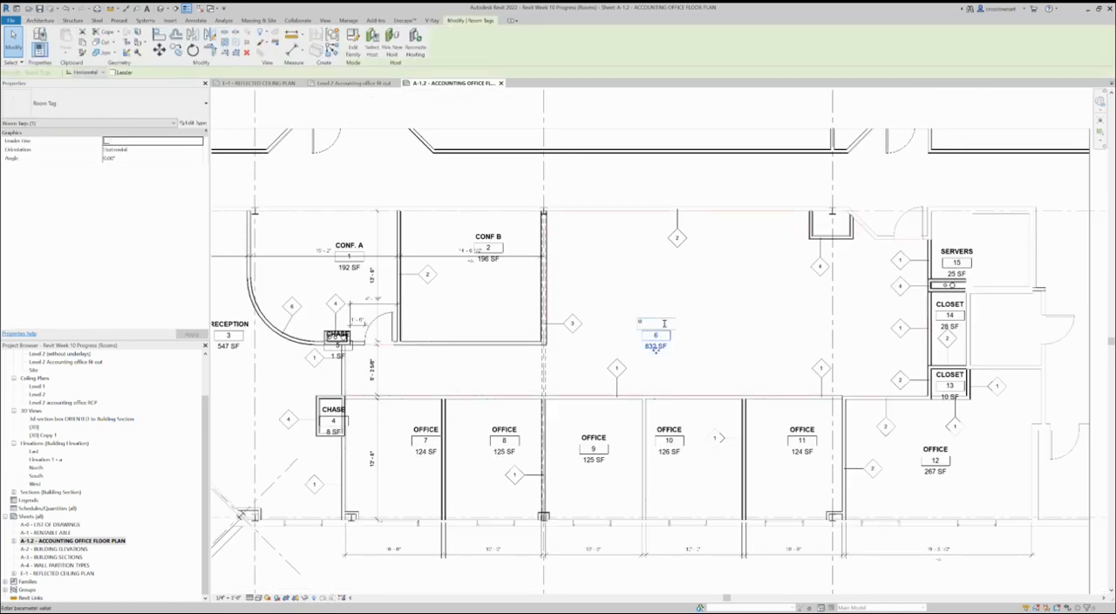
{"action": "type", "text": "PEN WORK AREA"}
{"action": "key", "text": "Return"}
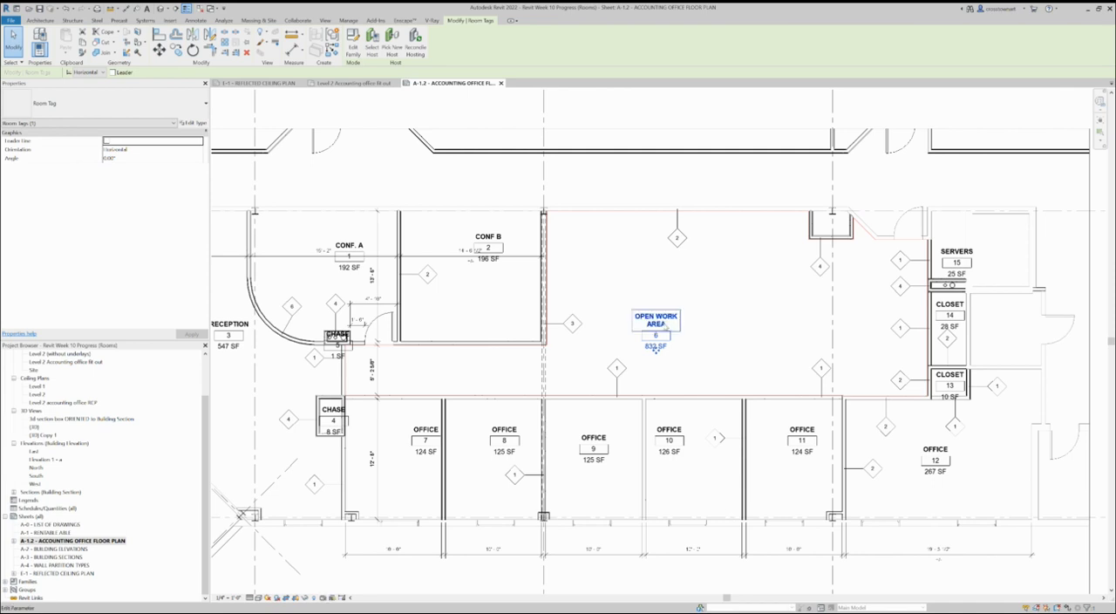
{"action": "left_click", "coordinate": [730, 299]}
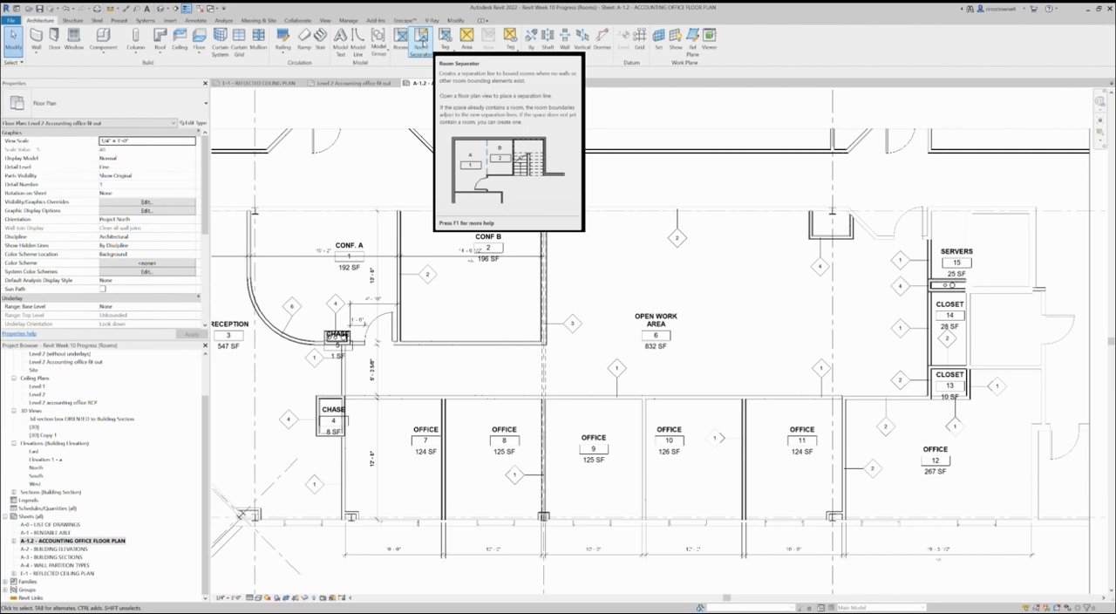
Draw a room separation line across the corridor opening, from CONF B's lower corner straight to the office row wall.
{"action": "left_click", "coordinate": [422, 38]}
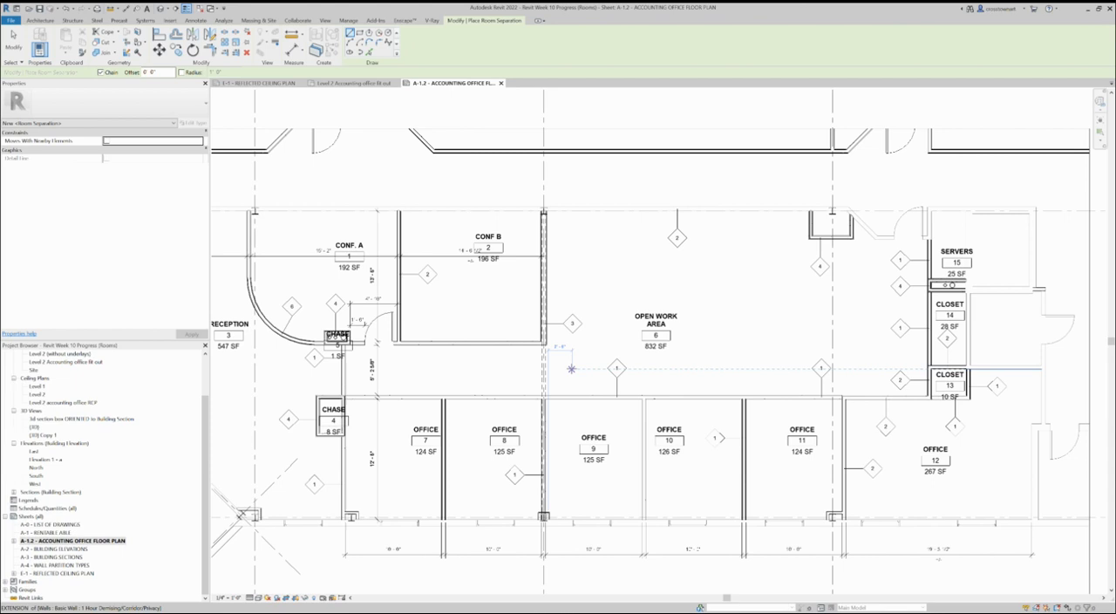
{"action": "left_click", "coordinate": [547, 343]}
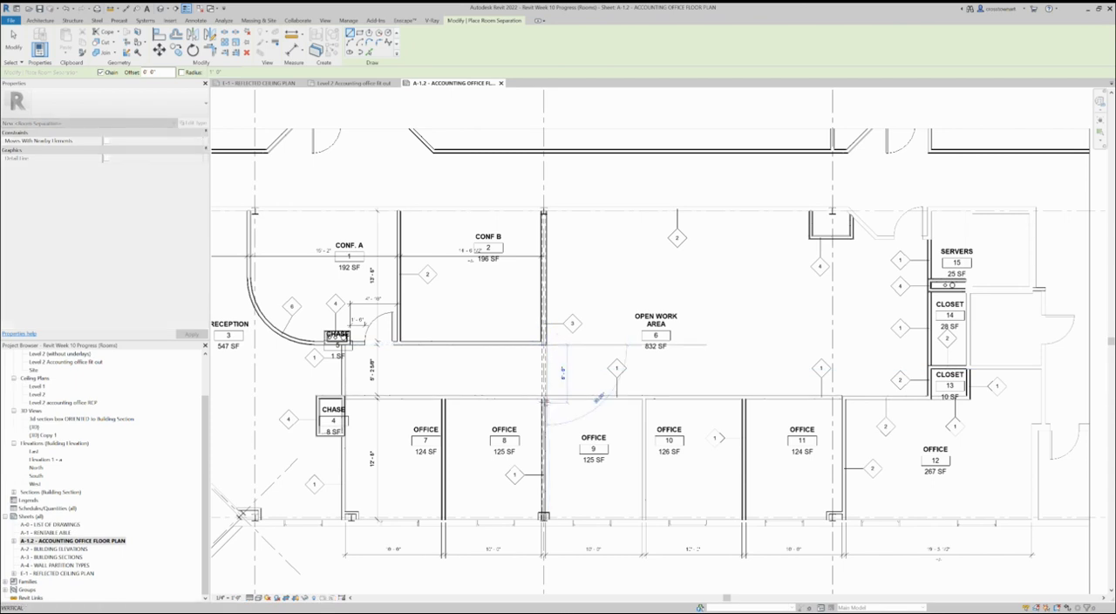
{"action": "left_click", "coordinate": [544, 400]}
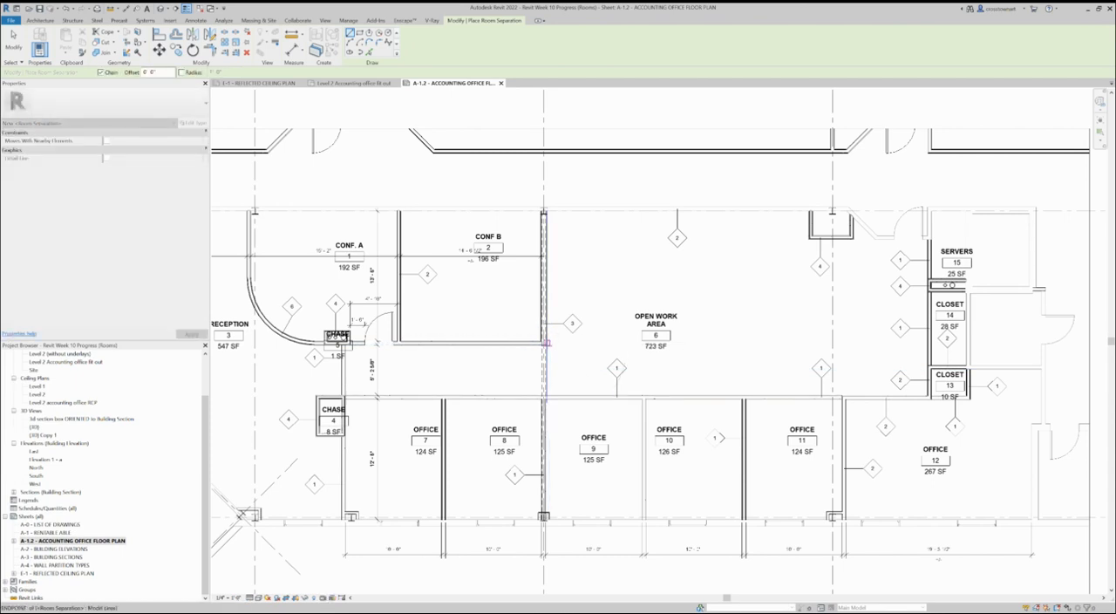
Draw two room separation lines enclosing a strip of the open work area beside CONF B, the long one about 14 ft.
{"action": "left_click", "coordinate": [545, 343]}
{"action": "left_click", "coordinate": [594, 344]}
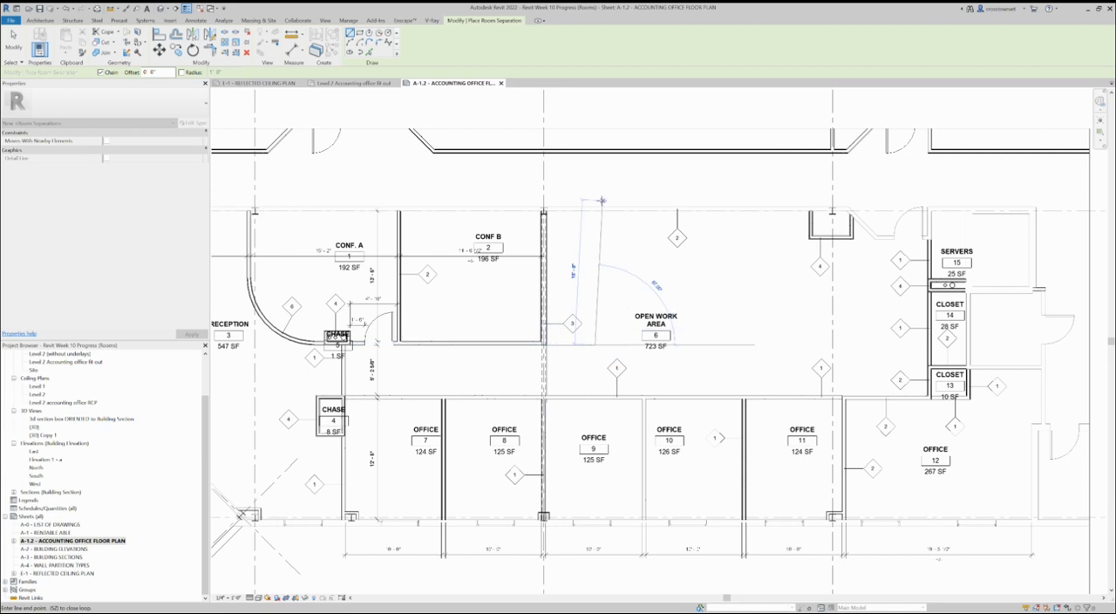
{"action": "left_click", "coordinate": [595, 211]}
{"action": "key", "text": "Escape"}
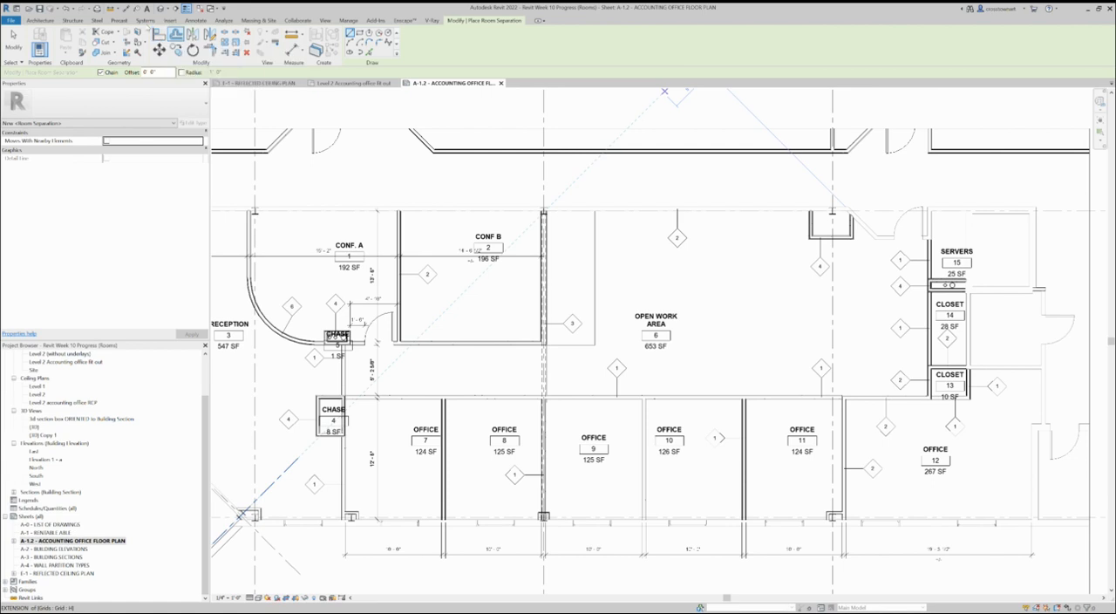
Place tagged rooms in the separated strip beside CONF B and in the corridor between CONF B and the offices.
{"action": "left_click", "coordinate": [39, 20]}
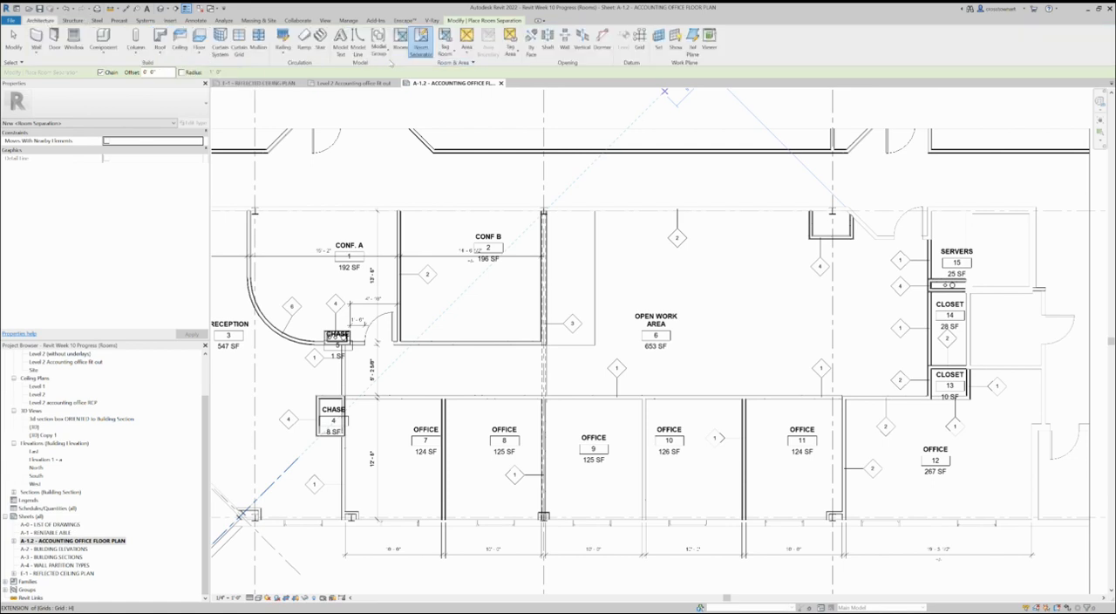
{"action": "left_click", "coordinate": [399, 39]}
{"action": "left_click", "coordinate": [567, 260]}
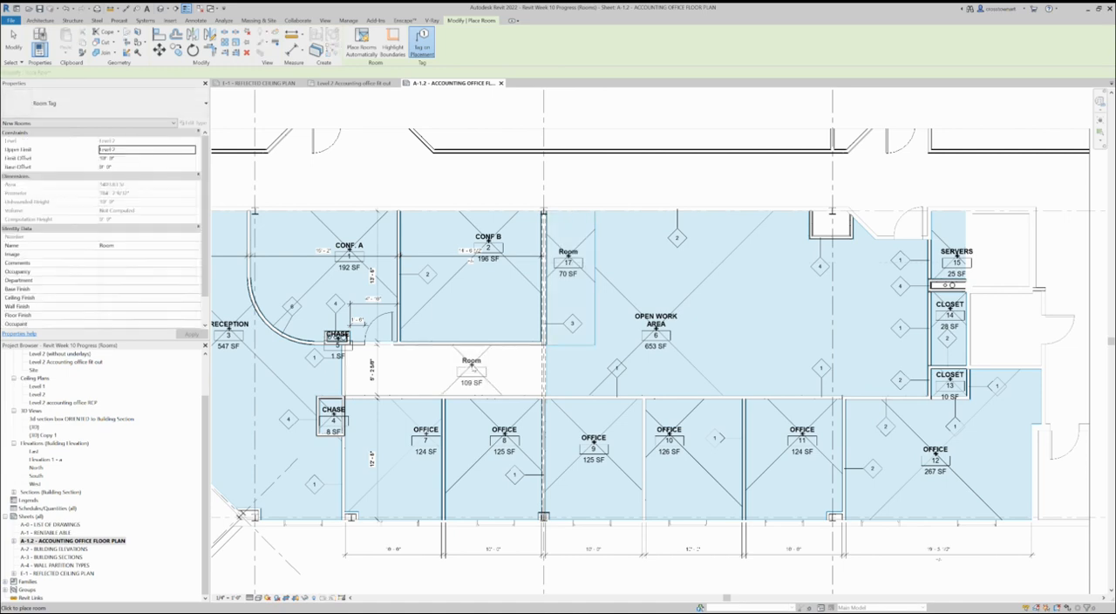
{"action": "left_click", "coordinate": [471, 371]}
{"action": "key", "text": "Escape"}
{"action": "key", "text": "Escape"}
Rename the narrow room beside CONF B, room 17, to KITCHEN.
{"action": "left_click", "coordinate": [568, 250]}
{"action": "left_click", "coordinate": [569, 250]}
{"action": "type", "text": "KITCHEN"}
{"action": "key", "text": "Return"}
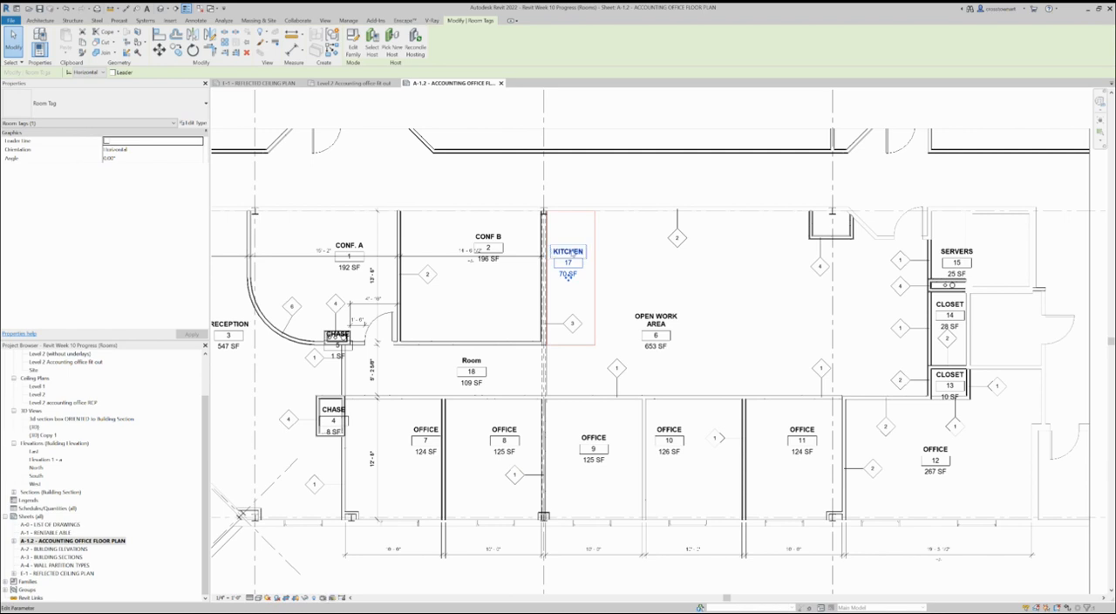
Rename the corridor room below CONF B, room 18, to HALL.
{"action": "left_click", "coordinate": [473, 380]}
{"action": "left_click", "coordinate": [472, 360]}
{"action": "type", "text": "HALL"}
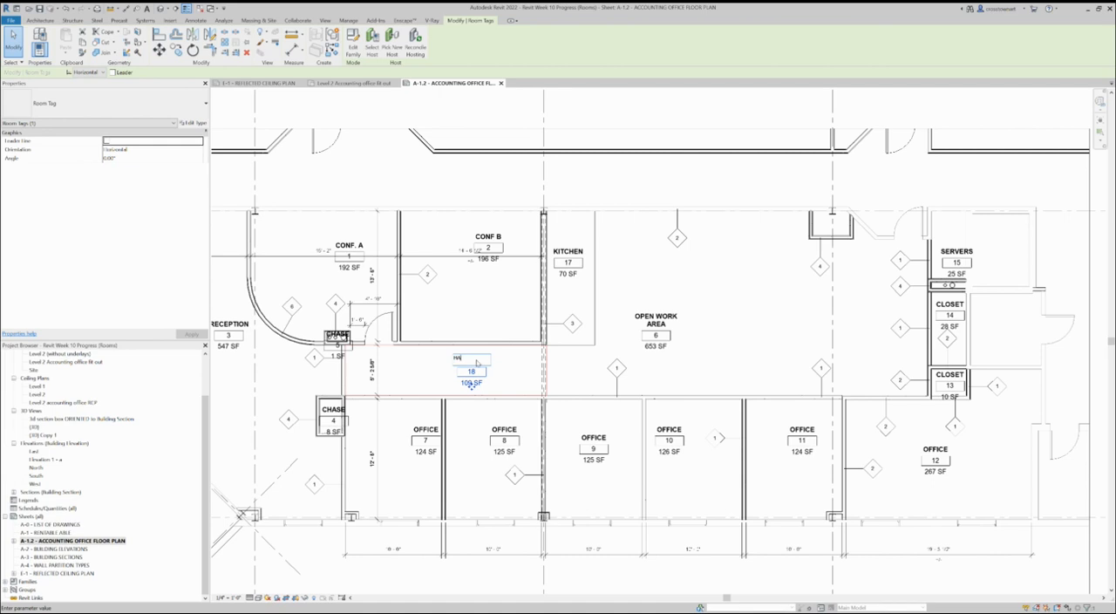
{"action": "key", "text": "Return"}
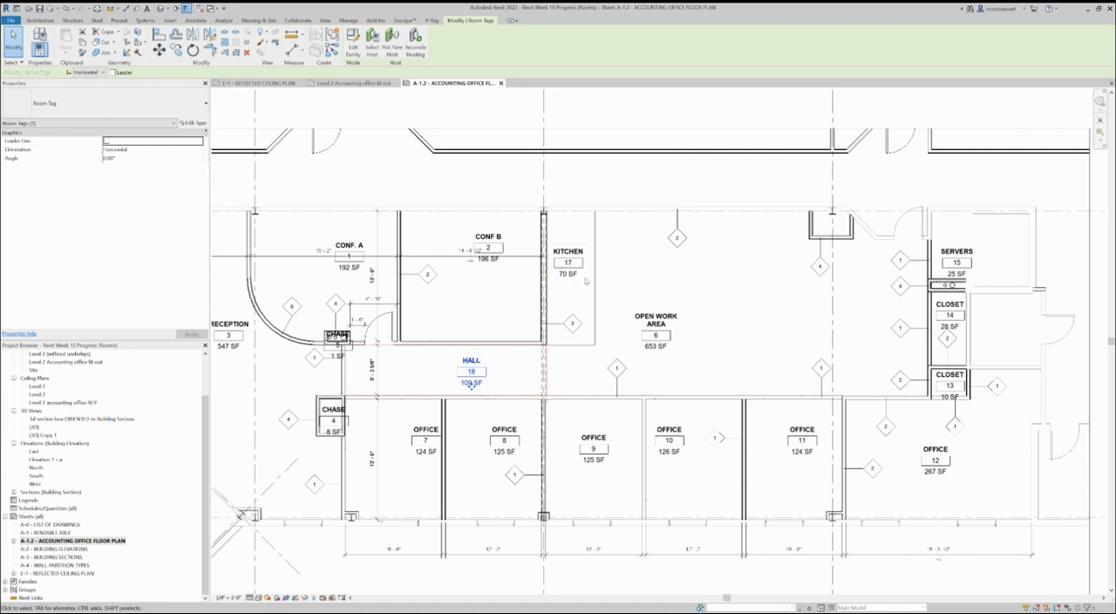
Move the long separation line between KITCHEN and OPEN WORK AREA to 6' from the wall shared with CONF B.
{"action": "left_click", "coordinate": [594, 280]}
{"action": "left_click_drag", "start_coordinate": [595, 277], "coordinate": [602, 286]}
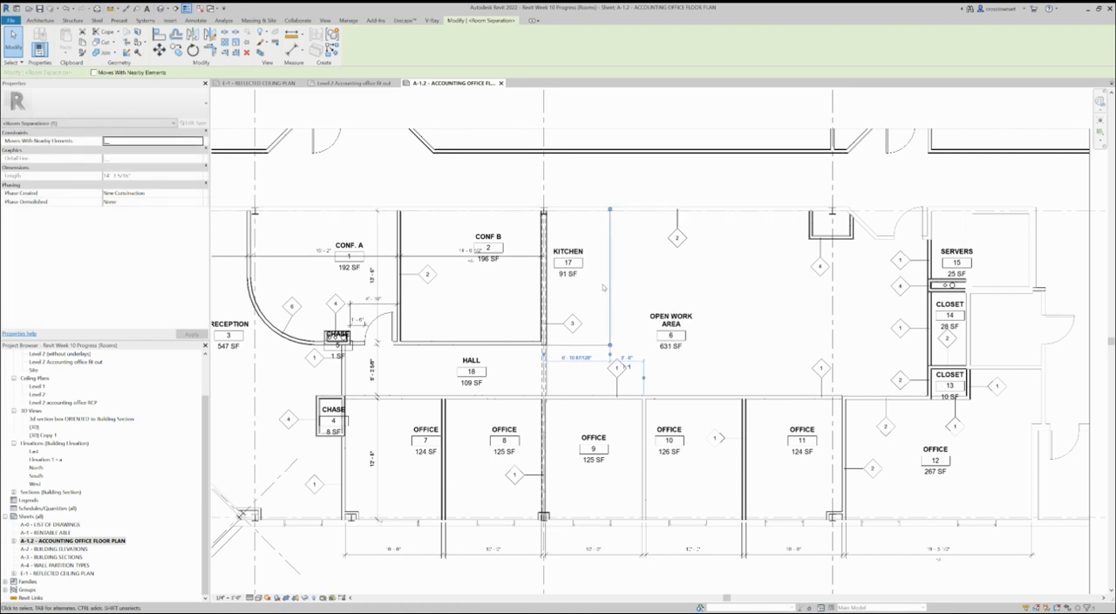
{"action": "key", "text": "Left"}
{"action": "key", "text": "Left"}
{"action": "key", "text": "Left"}
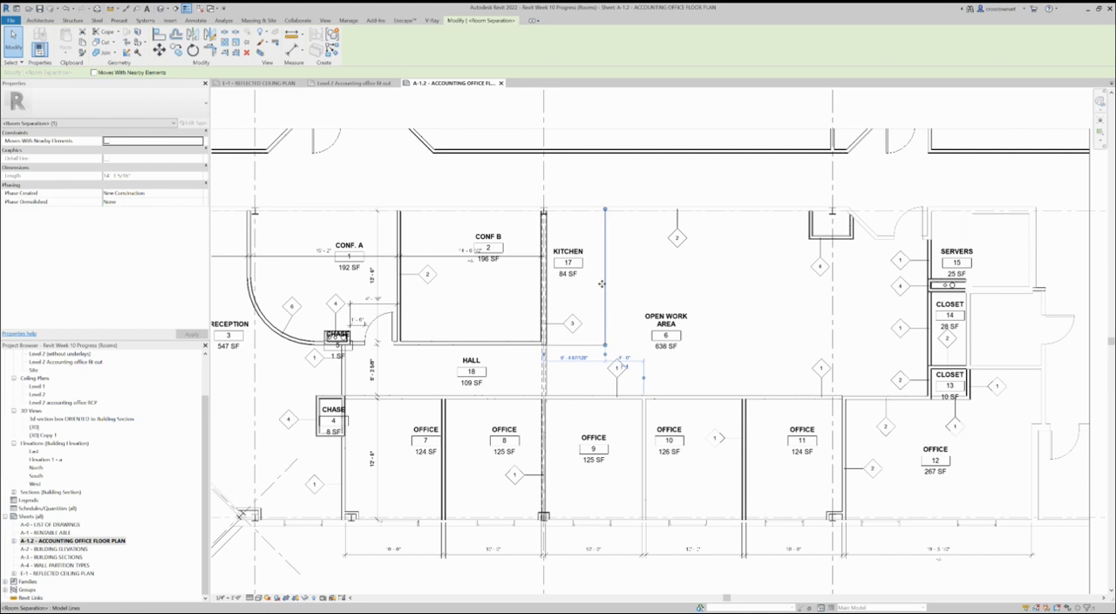
{"action": "key", "text": "Left"}
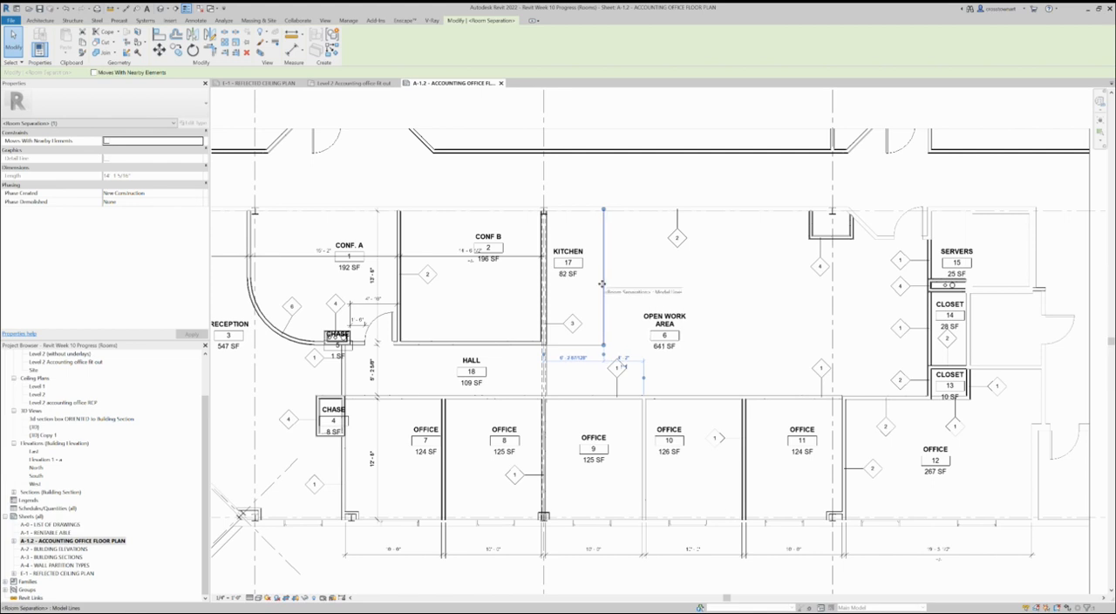
{"action": "left_click", "coordinate": [571, 358]}
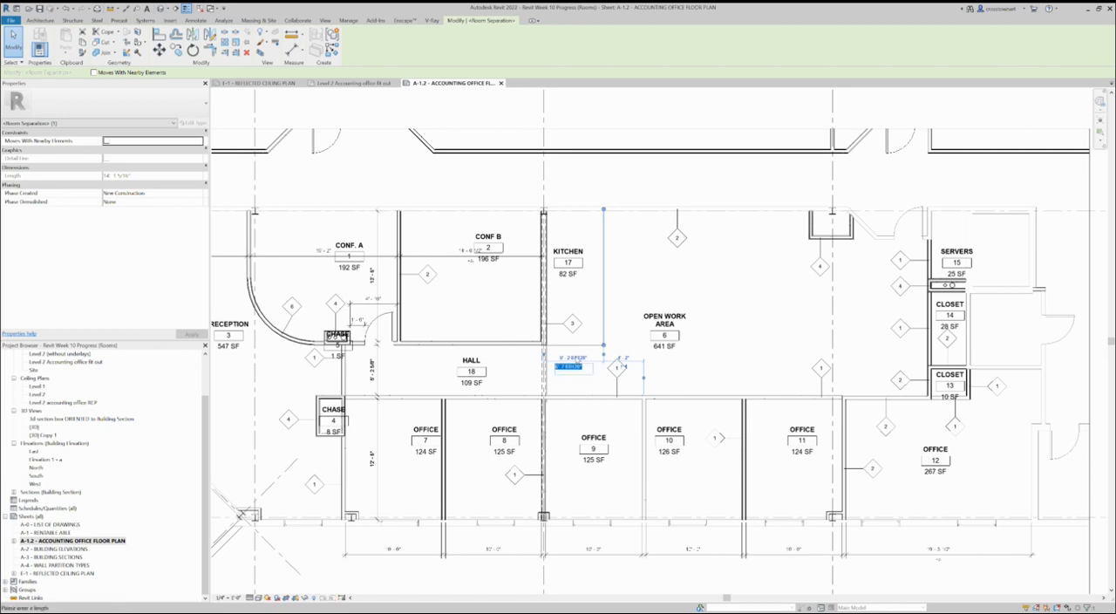
{"action": "type", "text": "6"}
{"action": "key", "text": "Return"}
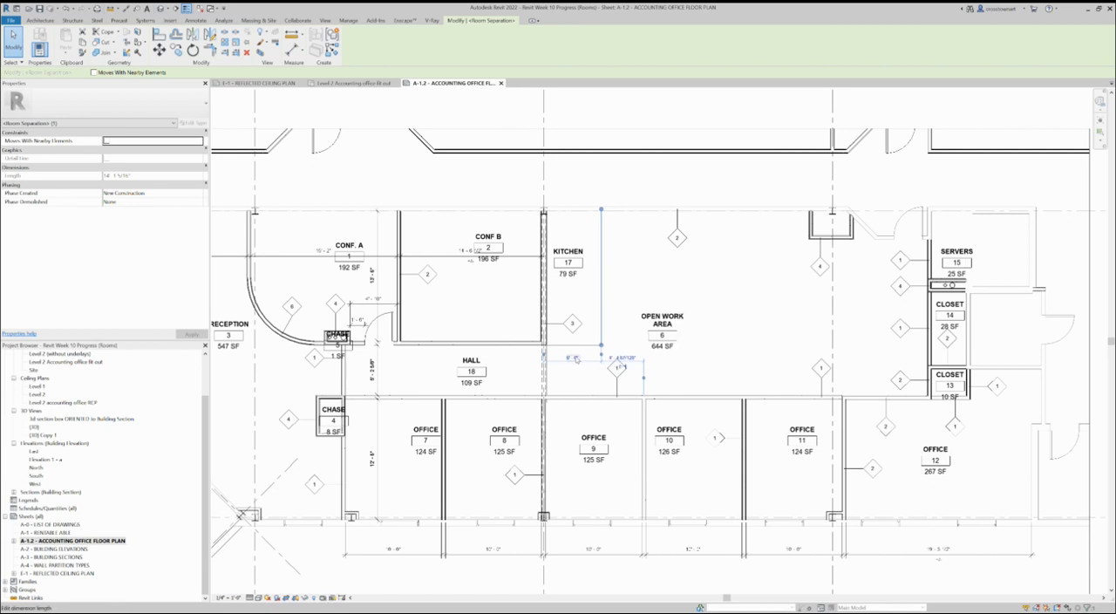
{"action": "left_click", "coordinate": [623, 306]}
{"action": "scroll", "coordinate": [631, 307], "scroll_direction": "down", "scroll_amount": 2}
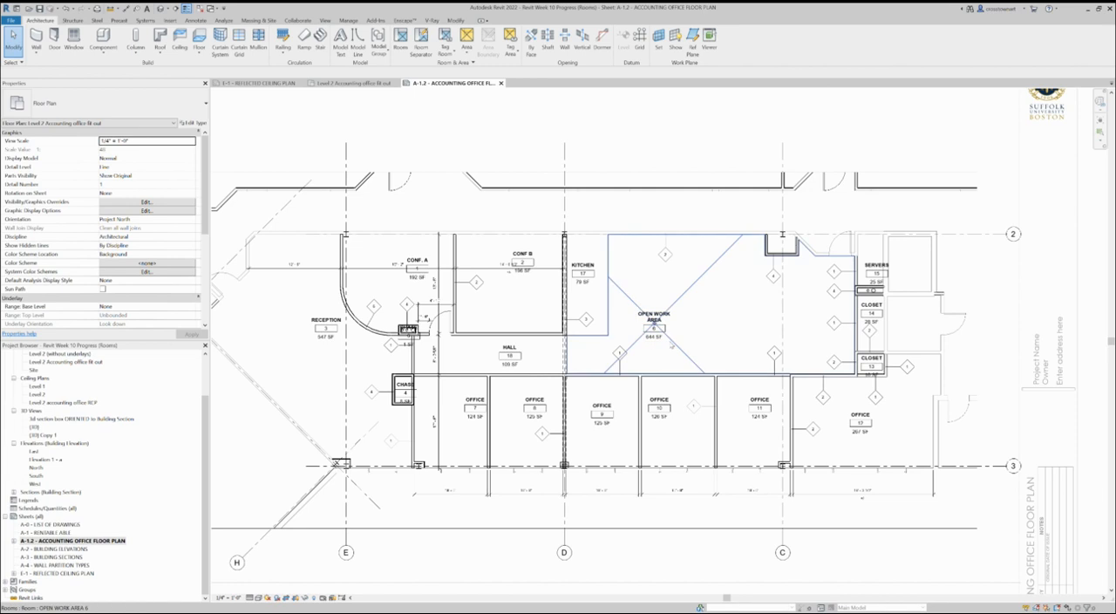
{"action": "scroll", "coordinate": [671, 343], "scroll_direction": "up", "scroll_amount": 2}
{"action": "scroll", "coordinate": [671, 343], "scroll_direction": "down", "scroll_amount": 2}
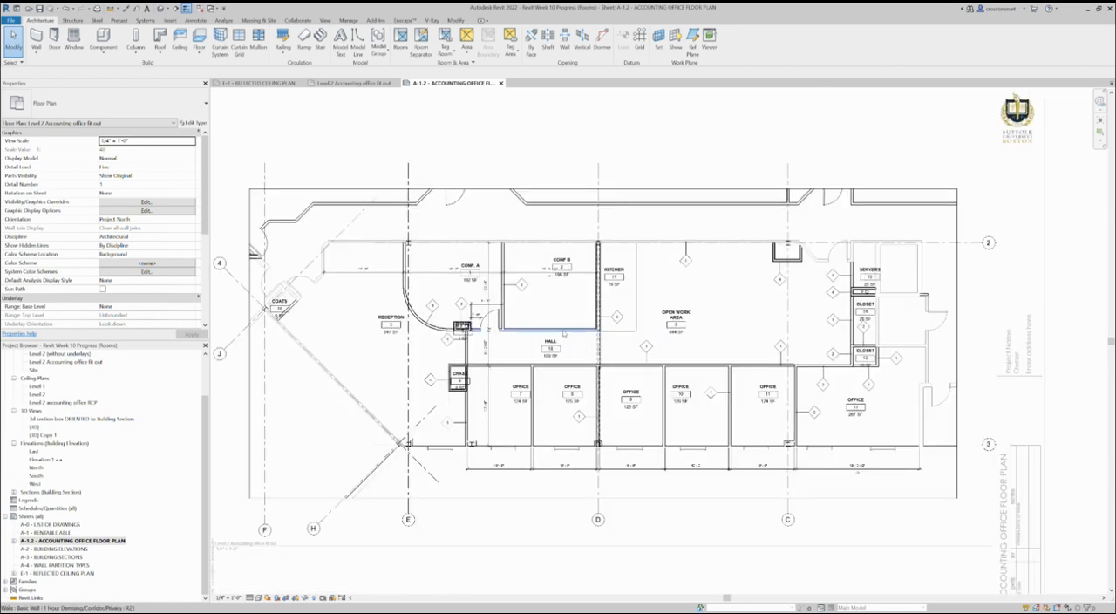